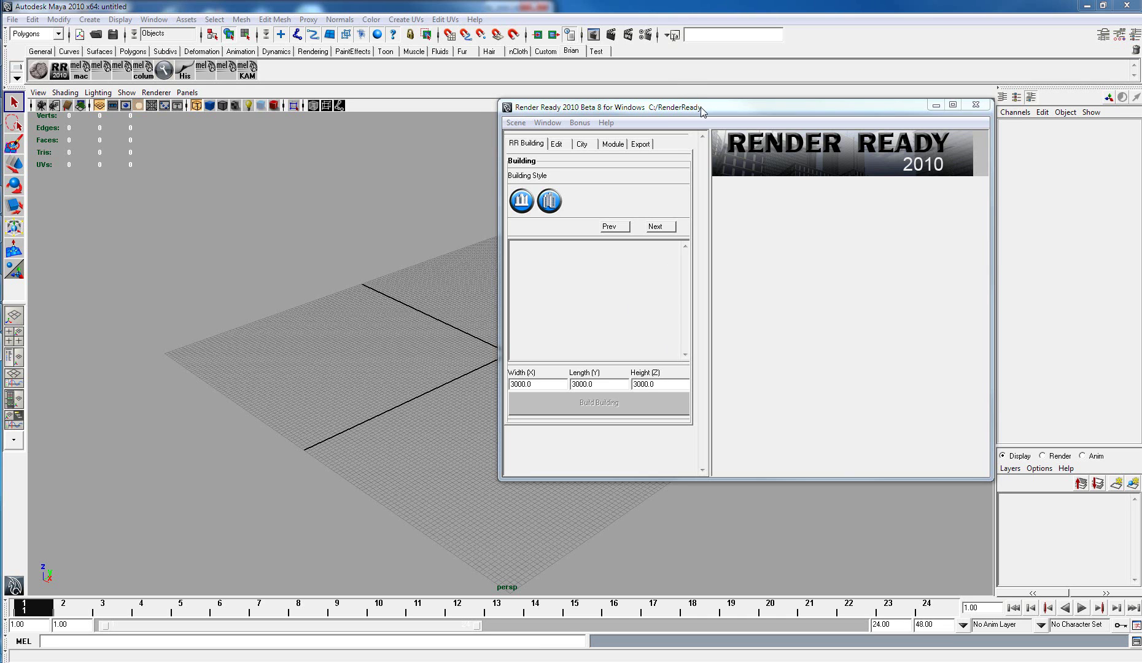
Step: Browse the building styles and select the NYAptA building under the Residential style
mouse_move(704, 111)
left_mouse_down()
mouse_move(692, 132)
mouse_move(708, 115)
left_mouse_up()
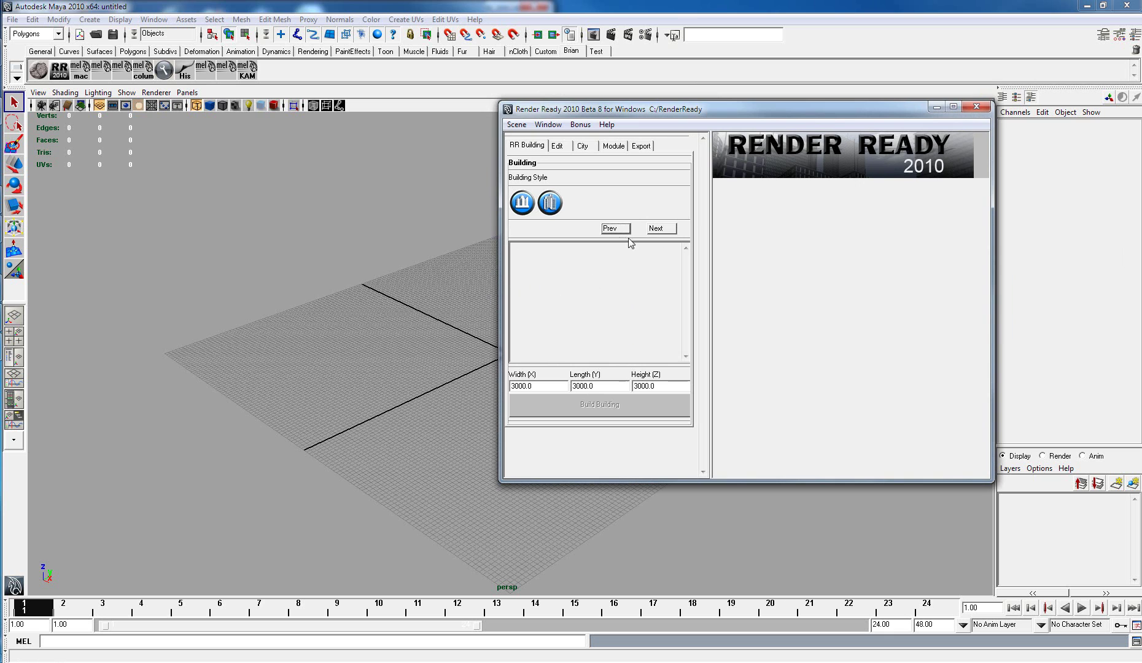
left_click(522, 205)
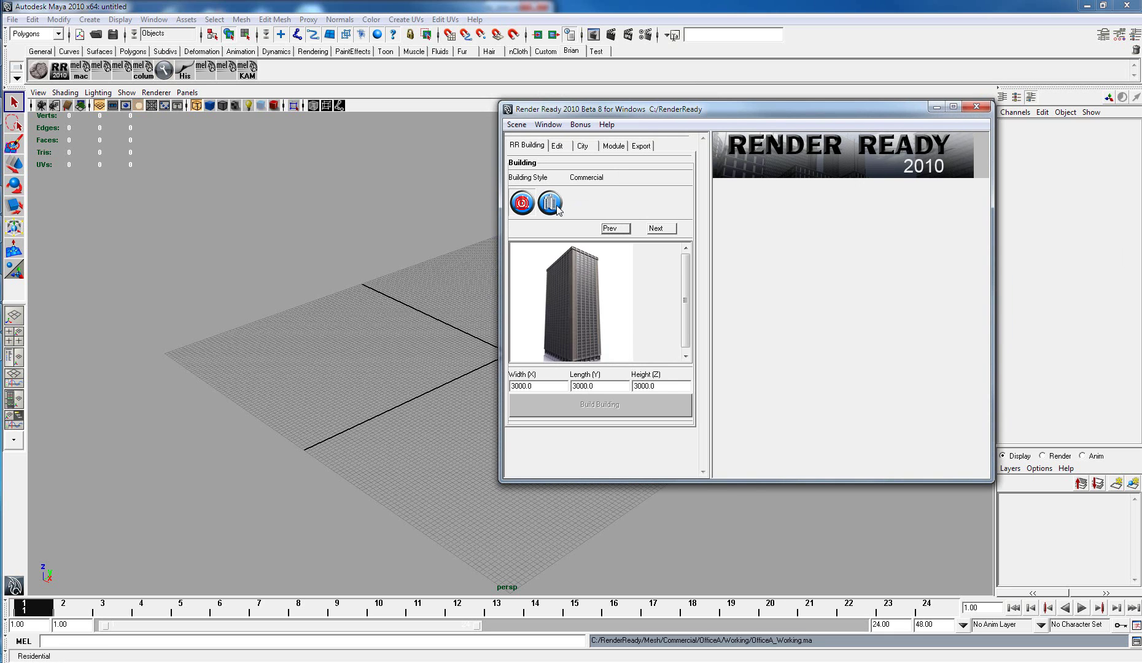
left_click(550, 203)
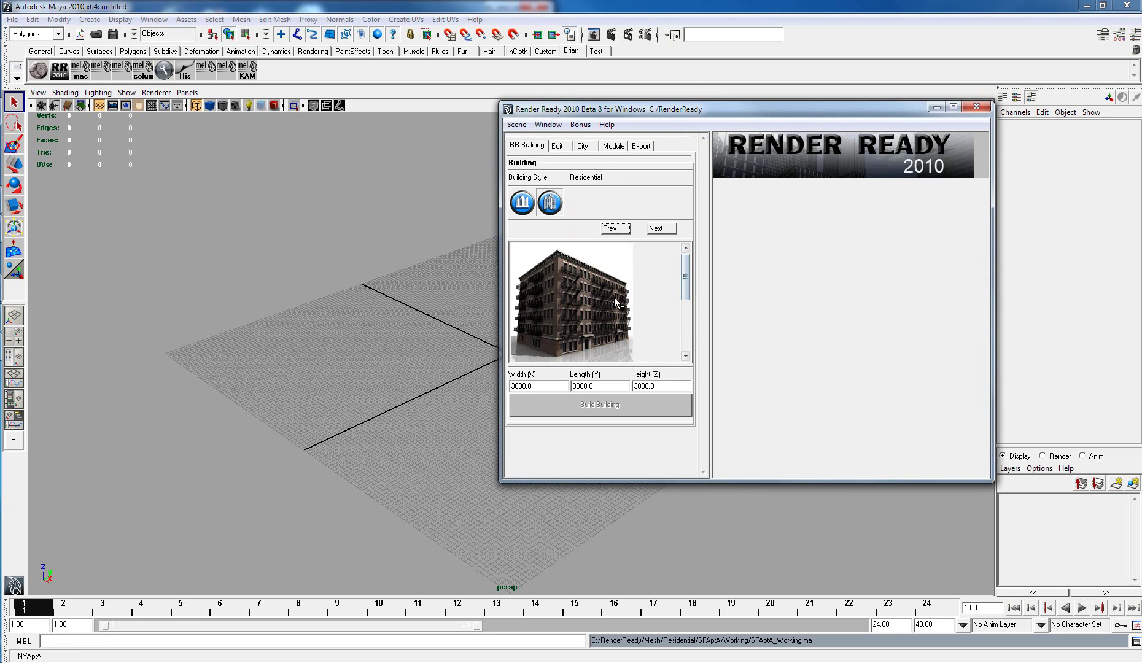
left_click_drag(686, 265, 680, 321)
left_click(580, 322)
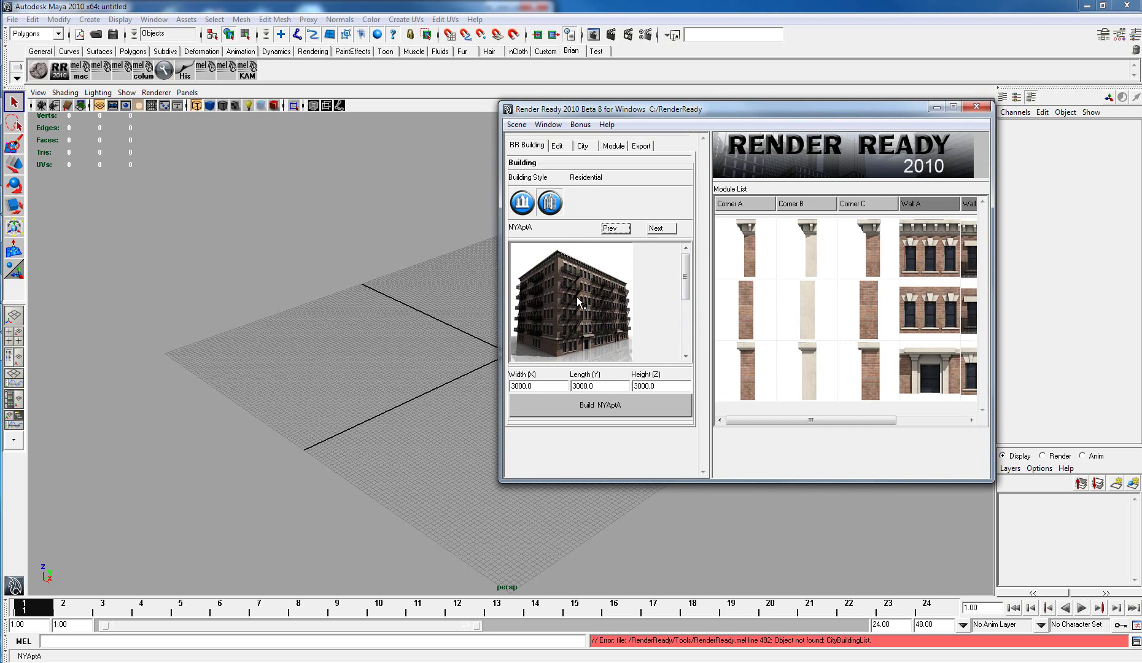
Step: Explore the folder containing the NYAptA building's working file, then close the folder window
right_click(577, 300)
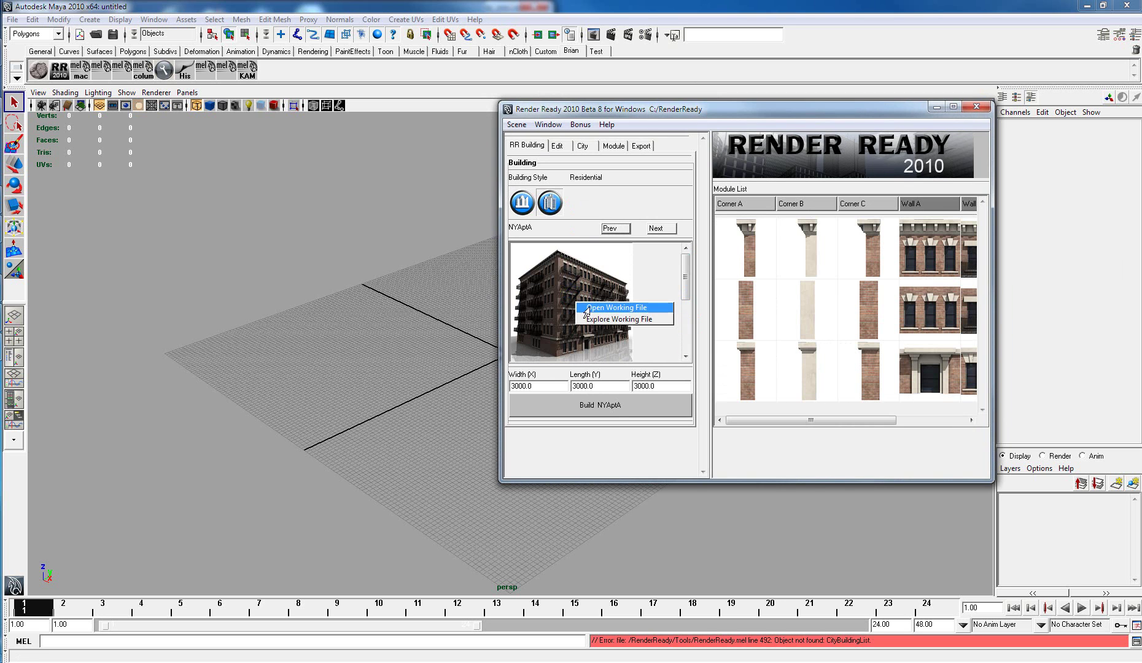
right_click(557, 272)
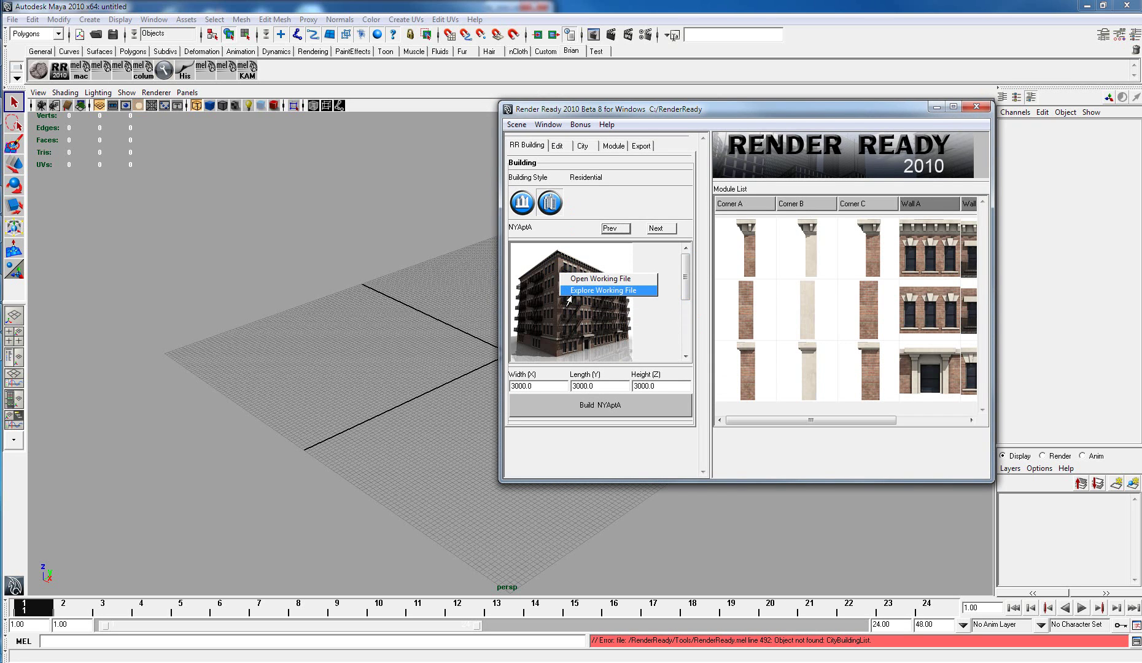
left_click(583, 291)
left_click_drag(417, 383, 418, 456)
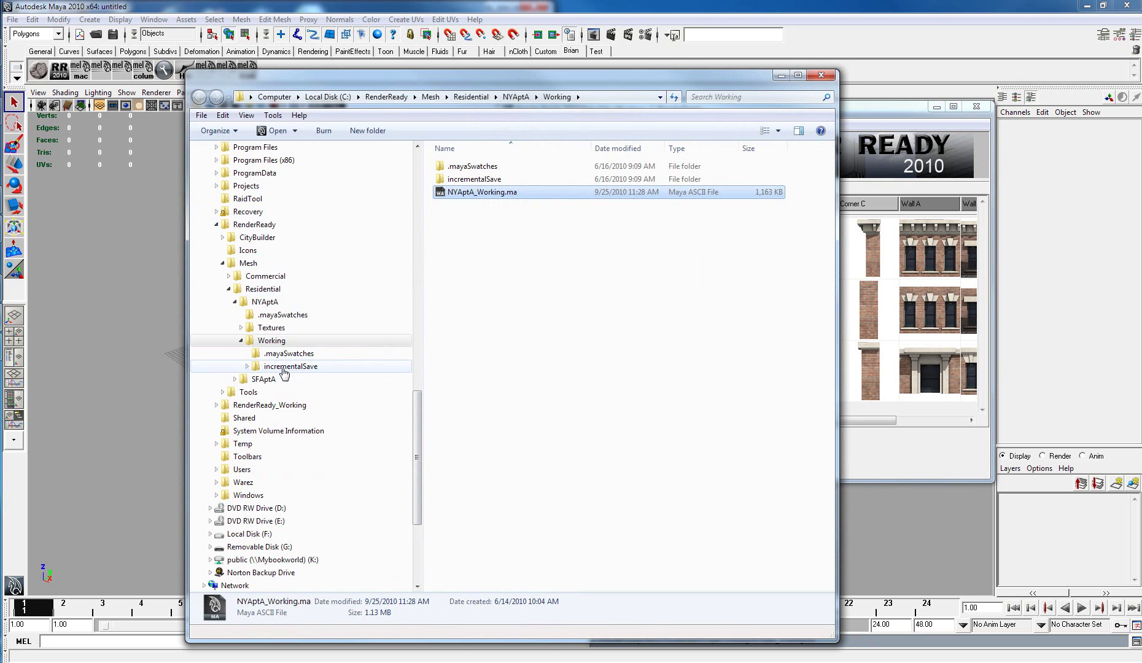
left_click(554, 324)
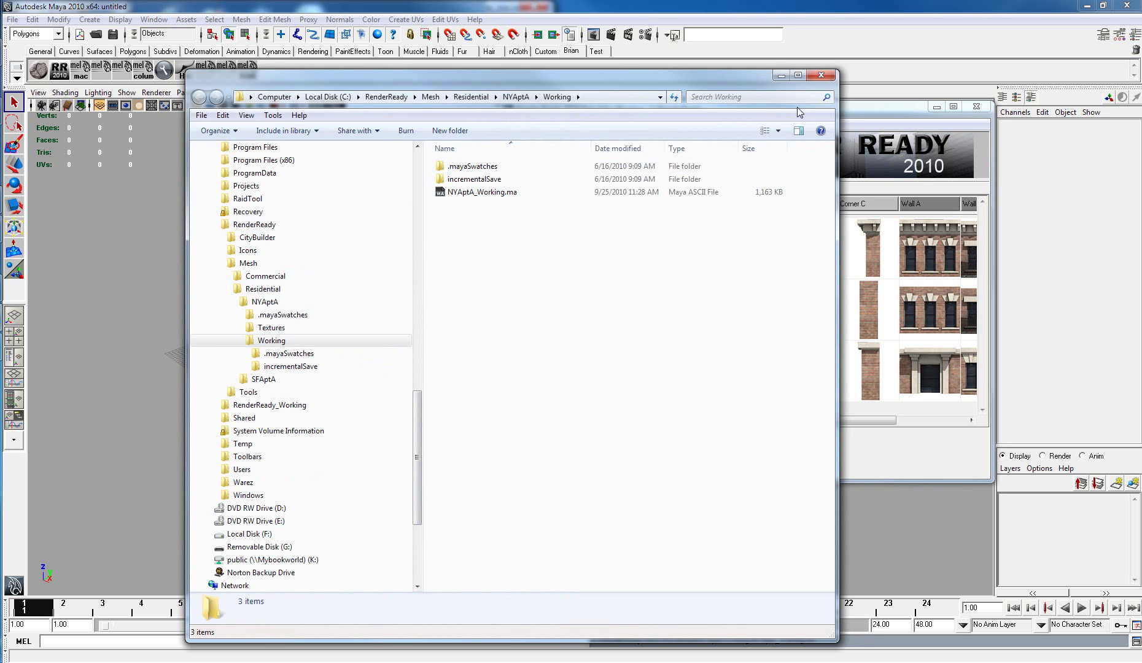
left_click(826, 80)
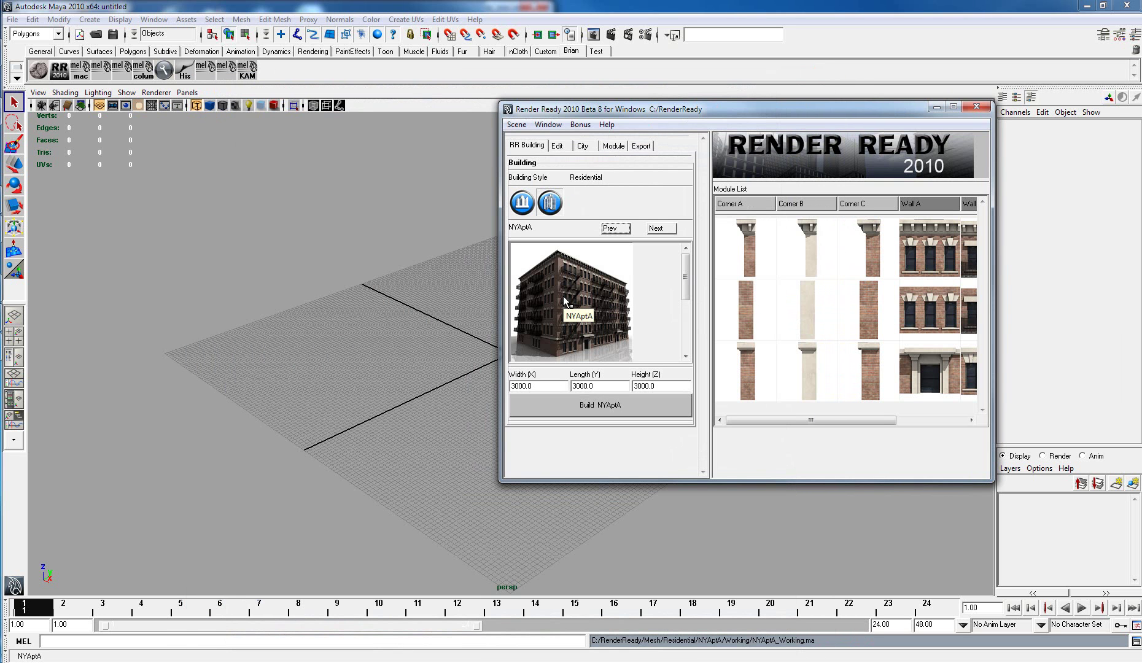
Step: Explore the folder holding the top Wall A module's file, look through its files and close it
right_click(928, 256)
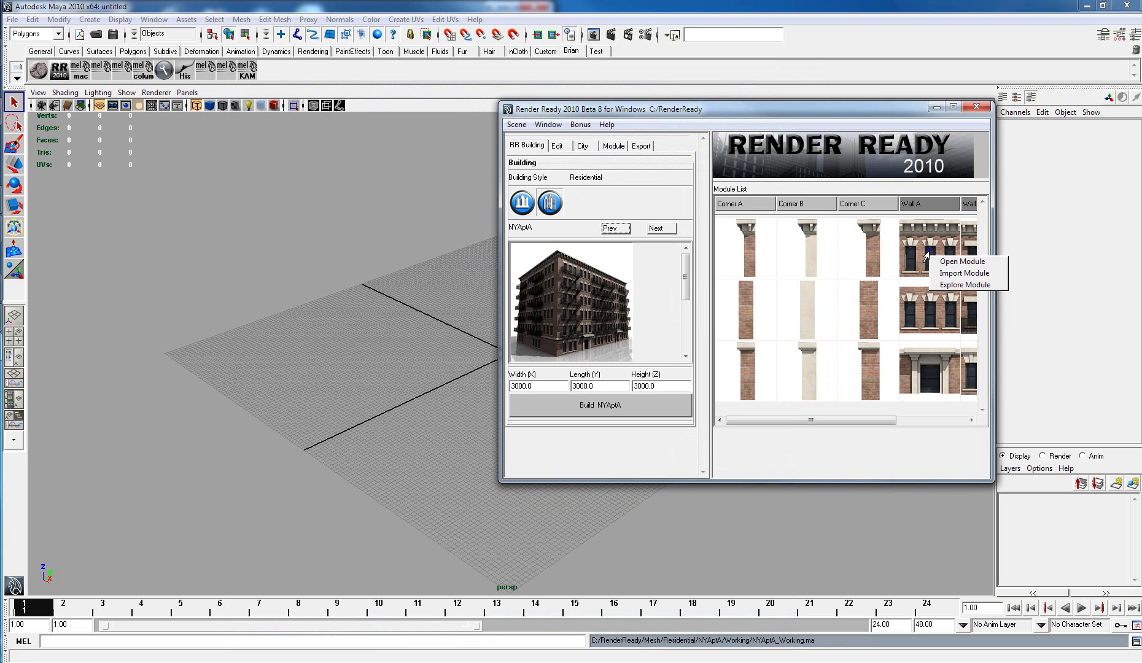
left_click(942, 285)
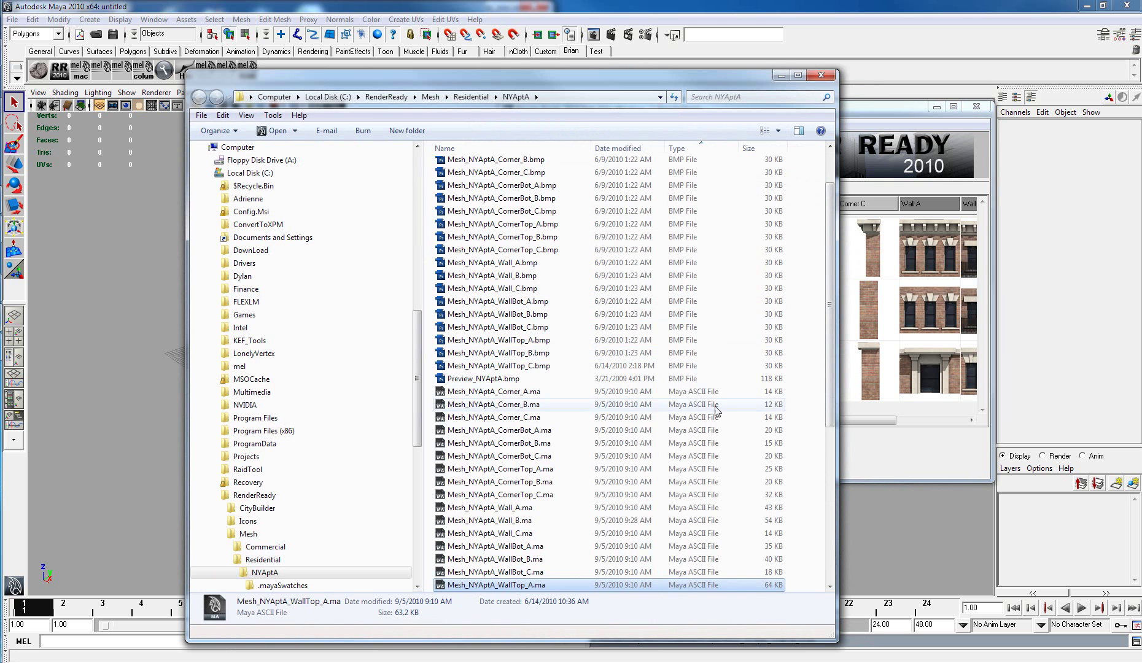
left_click_drag(829, 312, 850, 284)
left_click(820, 75)
Step: Open the NYAptA working file, dismiss the scene-reading message and move the Render Ready window clear of the model
right_click(603, 296)
left_click(608, 304)
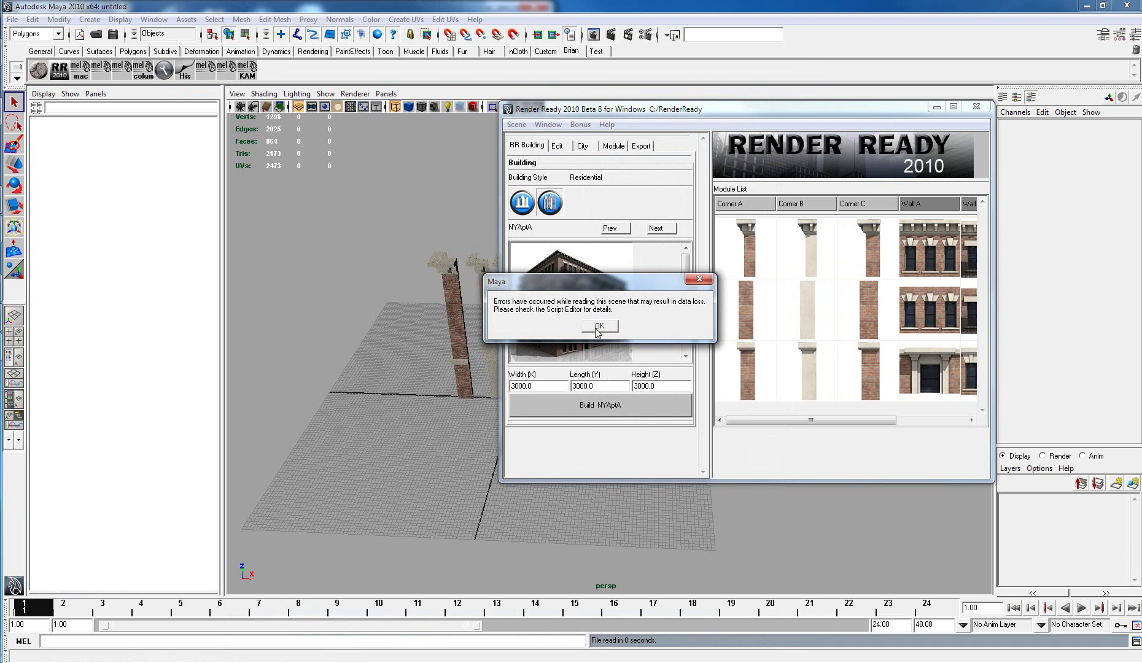
left_click(596, 327)
left_click_drag(813, 114, 955, 99)
middle_click_drag(563, 296, 438, 299, "alt")
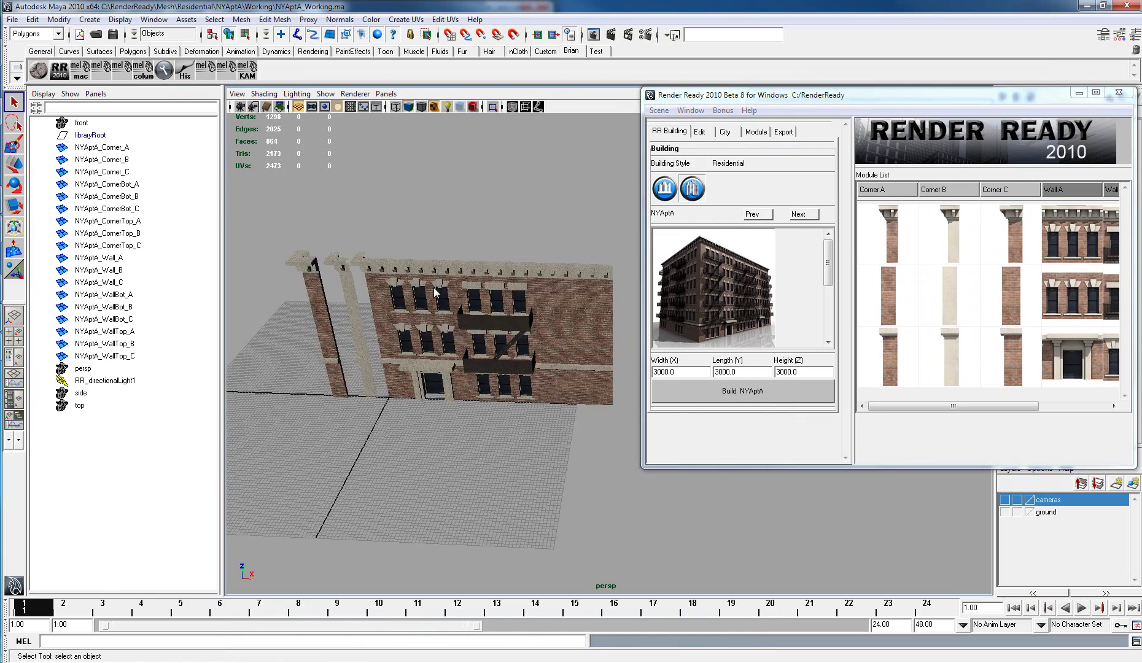
Step: Examine the individual wall and corner modules of the NYAptA facade up close
left_click_drag(439, 299, 508, 291, "alt")
middle_click_drag(508, 291, 481, 294, "alt")
left_click_drag(481, 295, 526, 290, "alt")
left_click(561, 286)
left_click(481, 296)
left_click(400, 306)
left_click(435, 377)
left_click(423, 410)
left_click(521, 406)
left_click(567, 400)
Step: Select every Wall A, B and C module plus the Corner A modules to review how the facade is divided
key("w")
left_click(578, 345)
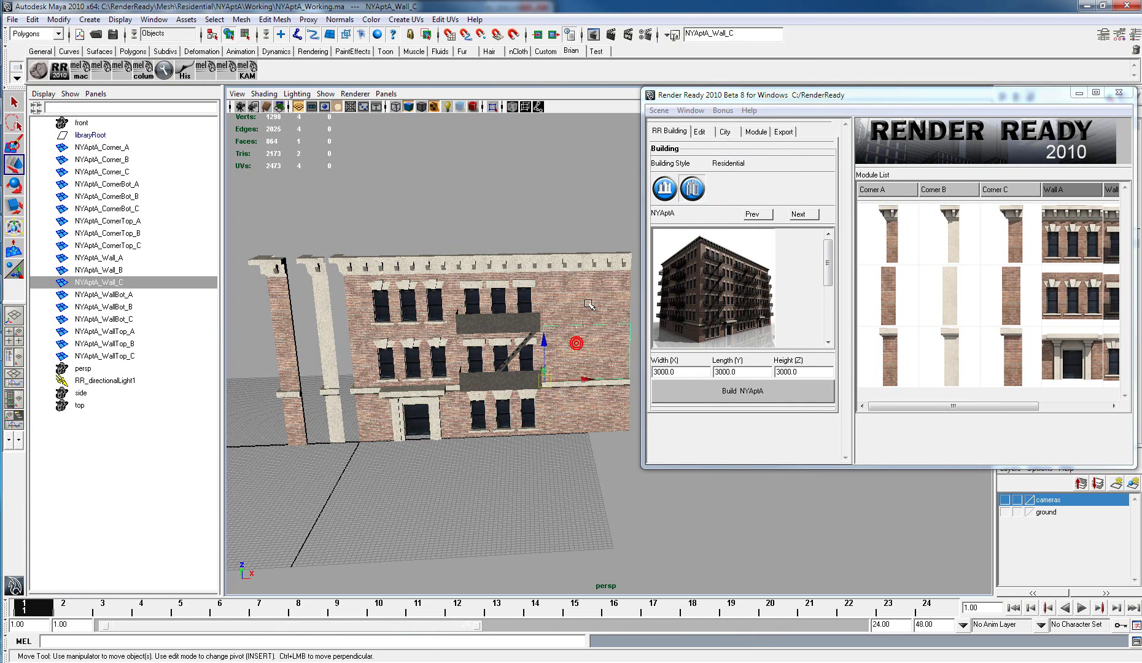
left_click(589, 303, "shift")
left_click(579, 411, "shift")
left_click(503, 421, "shift")
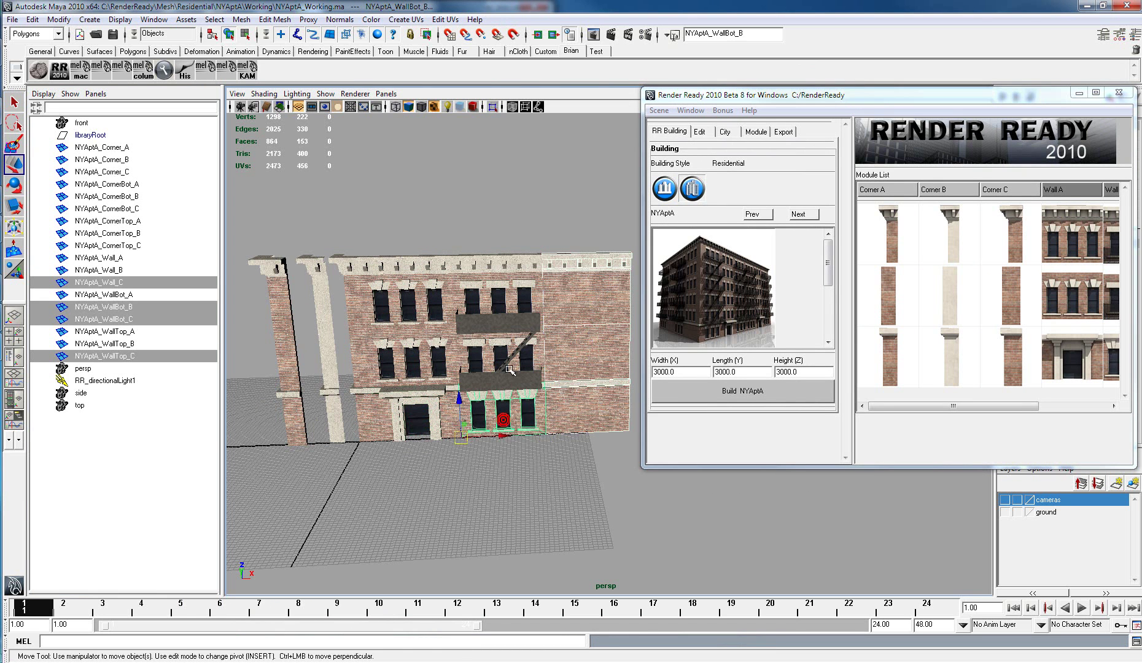
left_click(510, 370, "shift")
left_click(484, 295, "shift")
left_click(418, 309, "shift")
left_click(398, 351, "shift")
left_click(383, 420, "shift")
left_click(360, 415, "shift")
left_click(348, 283, "shift")
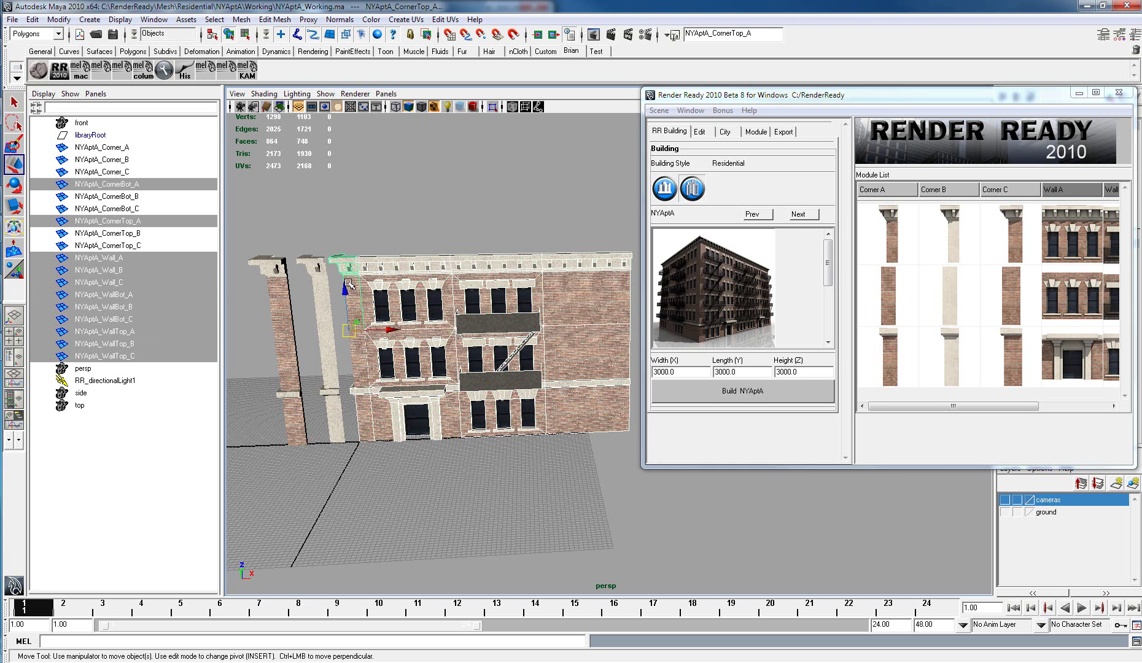
left_click(355, 353, "shift")
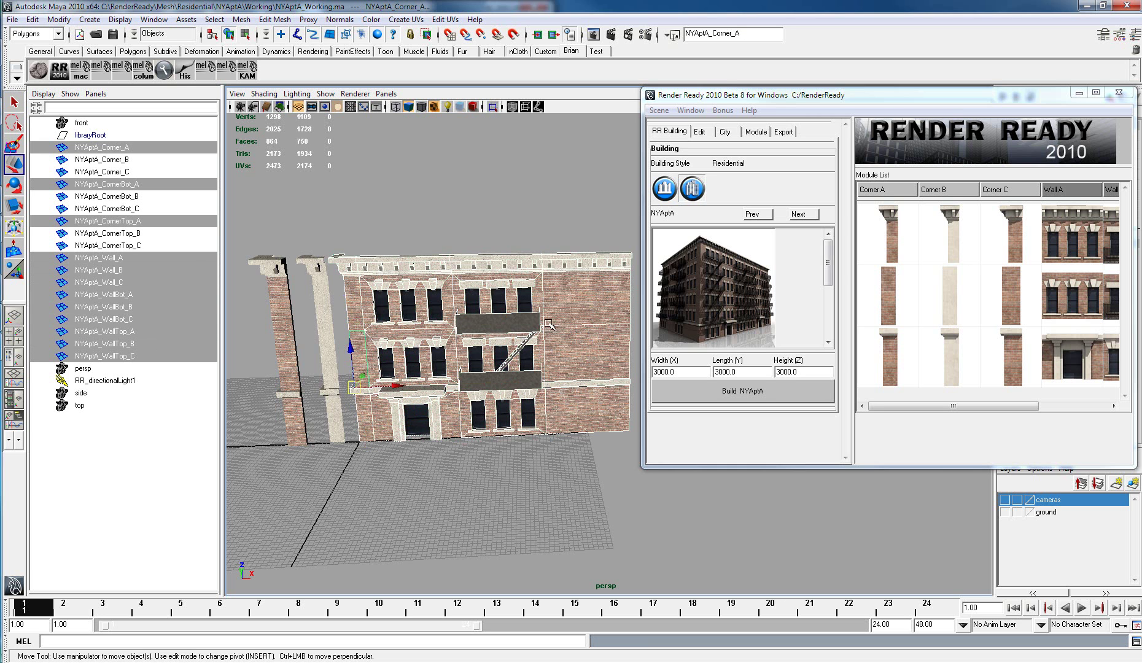
Step: Examine the top, middle and bottom Wall C modules at the end of the facade
left_click(616, 292)
middle_click_drag(577, 358, 526, 372, "alt")
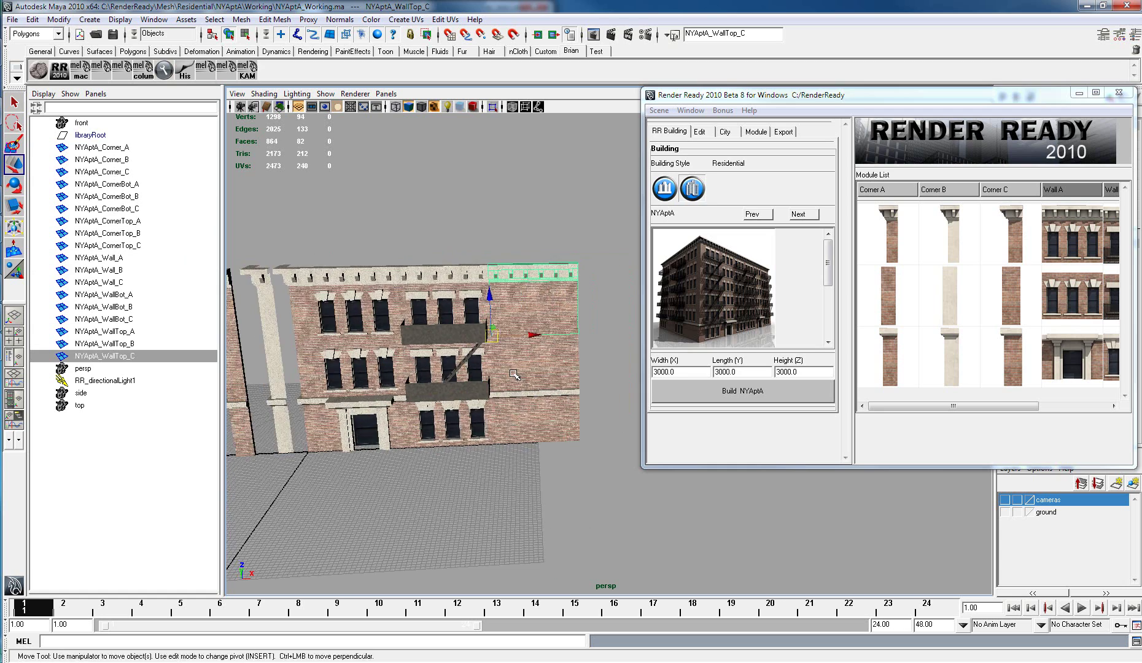
mouse_move(526, 371)
left_mouse_down("alt")
mouse_move(520, 363)
mouse_move(525, 380)
left_mouse_up("alt")
left_click(566, 367)
key("f")
scroll(571, 366, "down", 8)
left_click_drag(570, 366, 534, 349, "alt")
middle_click_drag(546, 339, 474, 366, "alt")
mouse_move(472, 366)
left_mouse_down("alt")
mouse_move(455, 363)
mouse_move(499, 377)
mouse_move(469, 354)
left_mouse_up("alt")
scroll(499, 383, "down", 2)
middle_click_drag(491, 359, 537, 354, "alt")
left_click_drag(539, 352, 551, 346, "alt")
left_click(565, 308)
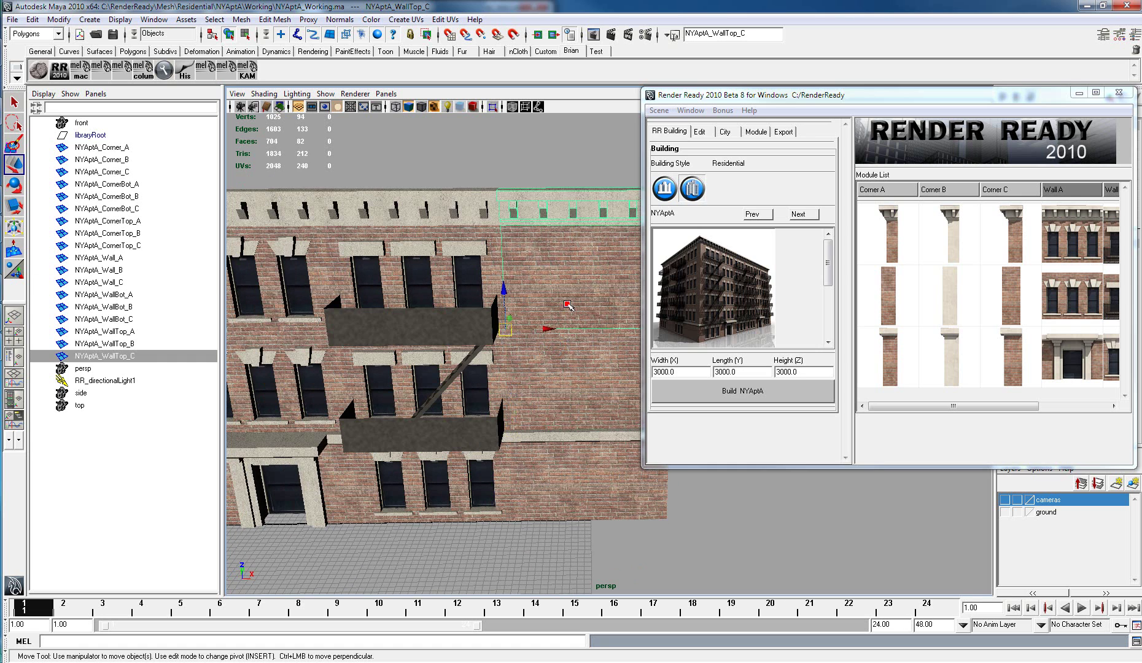
left_click(577, 355)
left_click(579, 483)
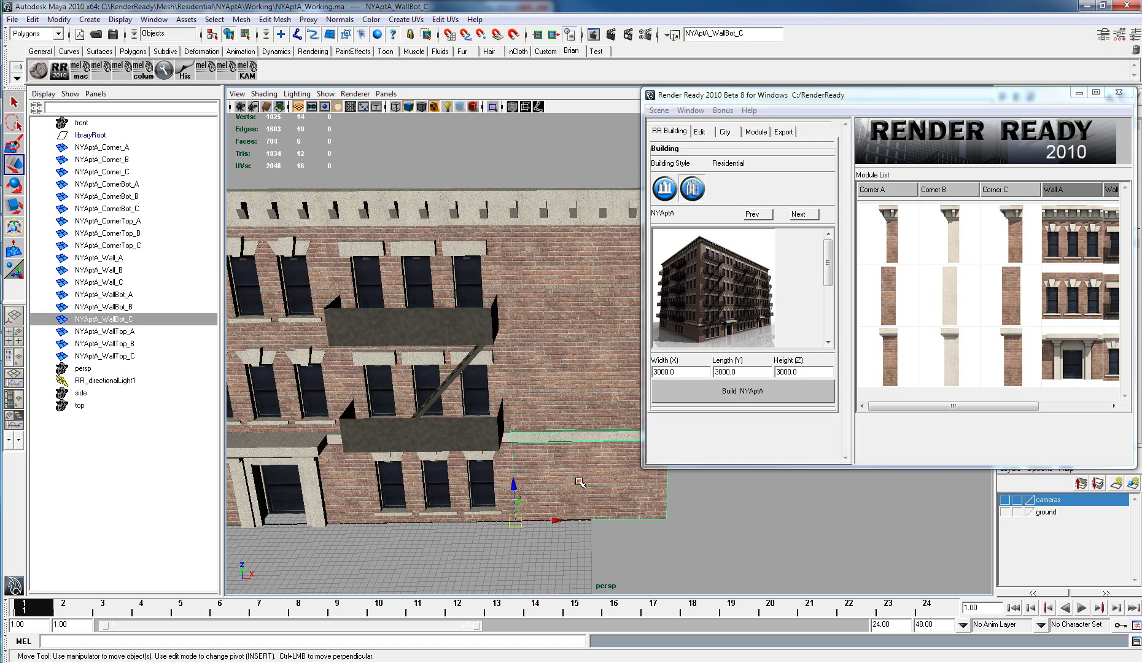
middle_click_drag(583, 405, 479, 415, "alt")
left_click_drag(478, 415, 499, 356, "alt")
left_click_drag(525, 410, 570, 377, "alt")
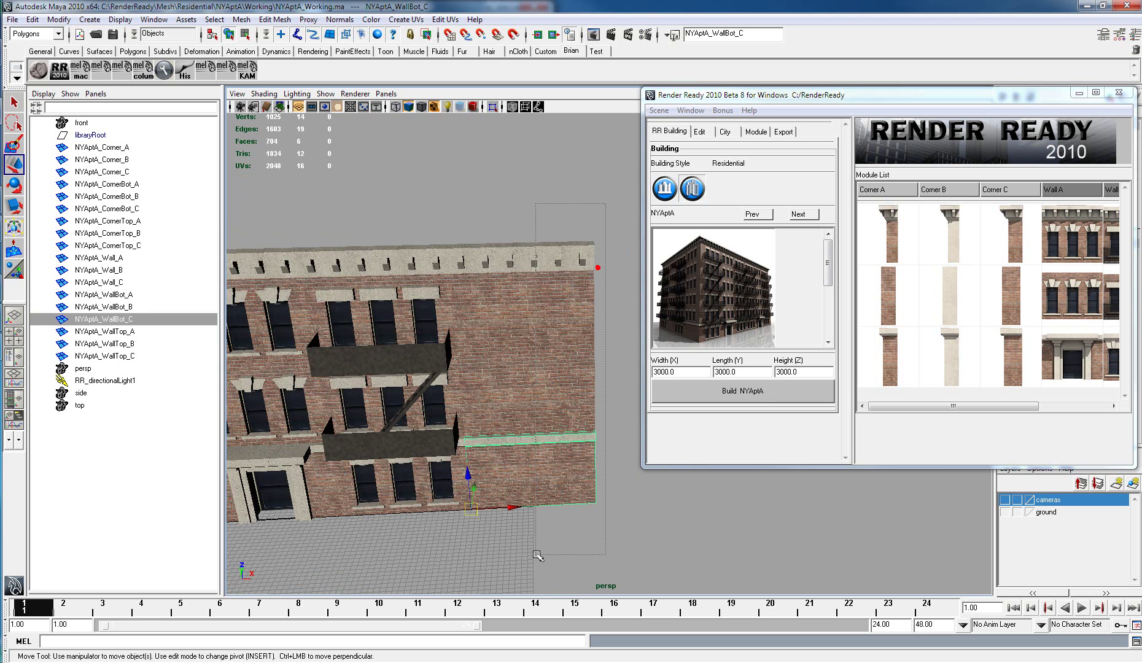
Step: Select the three Wall C modules and compare the facade's wall columns with the Wall A, B and C entries in the module list
left_click_drag(537, 555, 542, 555)
middle_click_drag(576, 435, 445, 434, "alt")
left_click_drag(948, 405, 1084, 407)
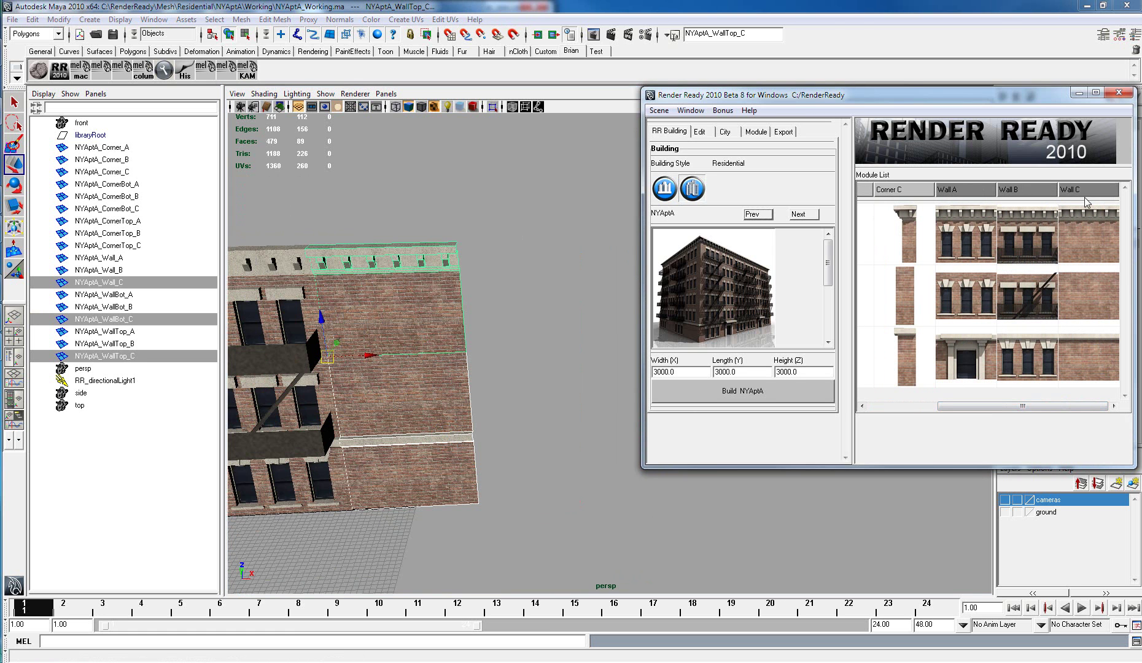
middle_click_drag(264, 350, 405, 337, "alt")
left_click_drag(405, 338, 403, 310, "alt")
left_click(357, 299)
left_click(436, 300)
left_click(582, 285)
middle_click_drag(614, 380, 556, 382, "alt")
Step: Duplicate the three Wall C modules and move the copies along X to form a new column beside the originals
left_click_drag(575, 287, 531, 502)
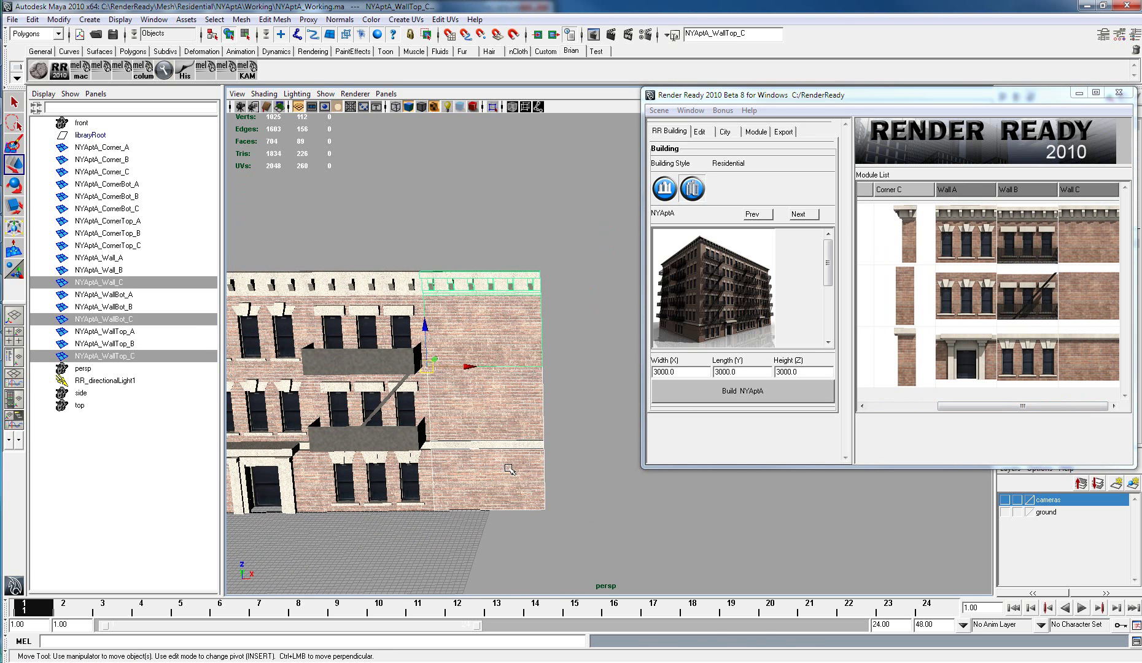
key("ctrl+d")
left_click_drag(470, 366, 525, 334)
Step: Rename the duplicated top wall module NYAptA_WallTop_D, with a capital D
left_click(525, 333)
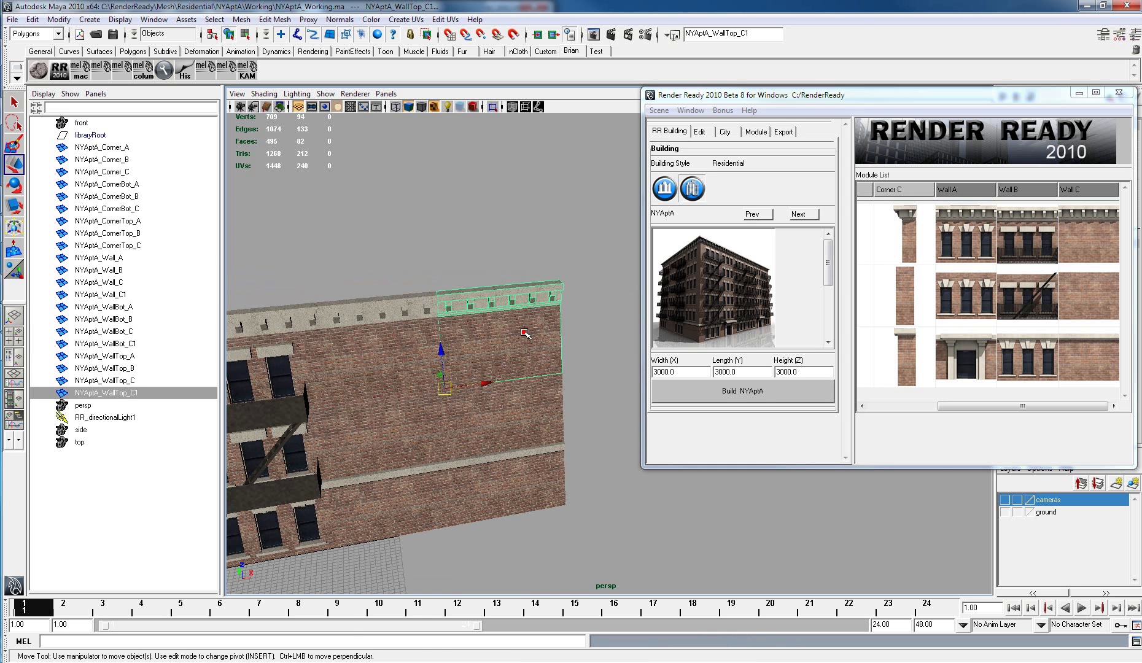
double_click(157, 392)
type("d")
key("Return")
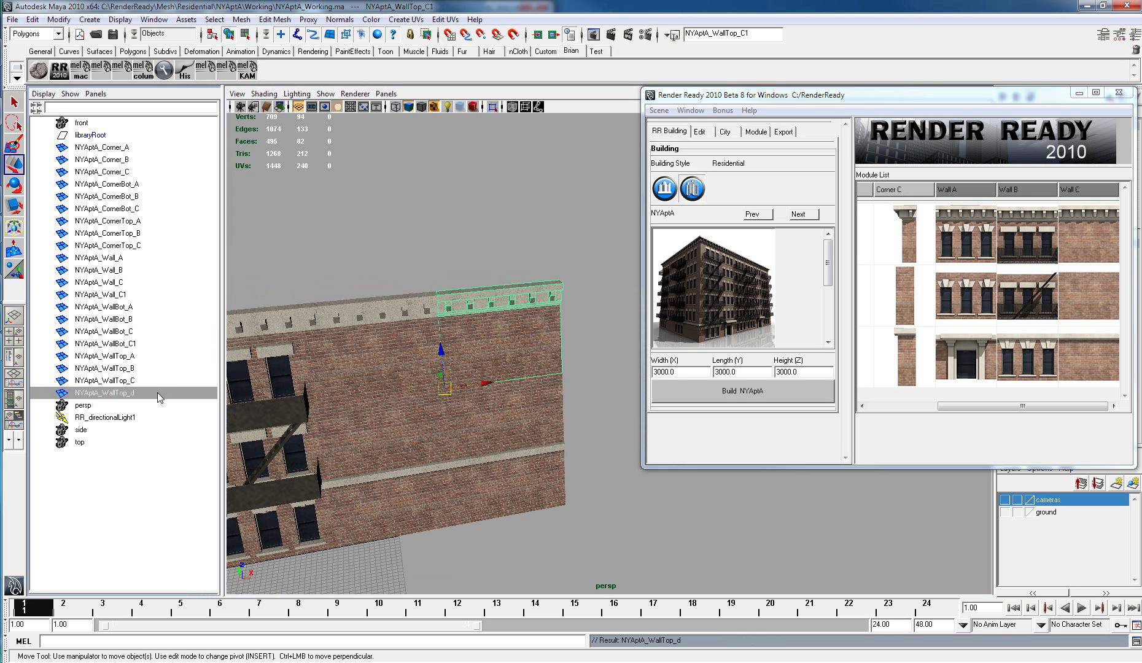
double_click(157, 392)
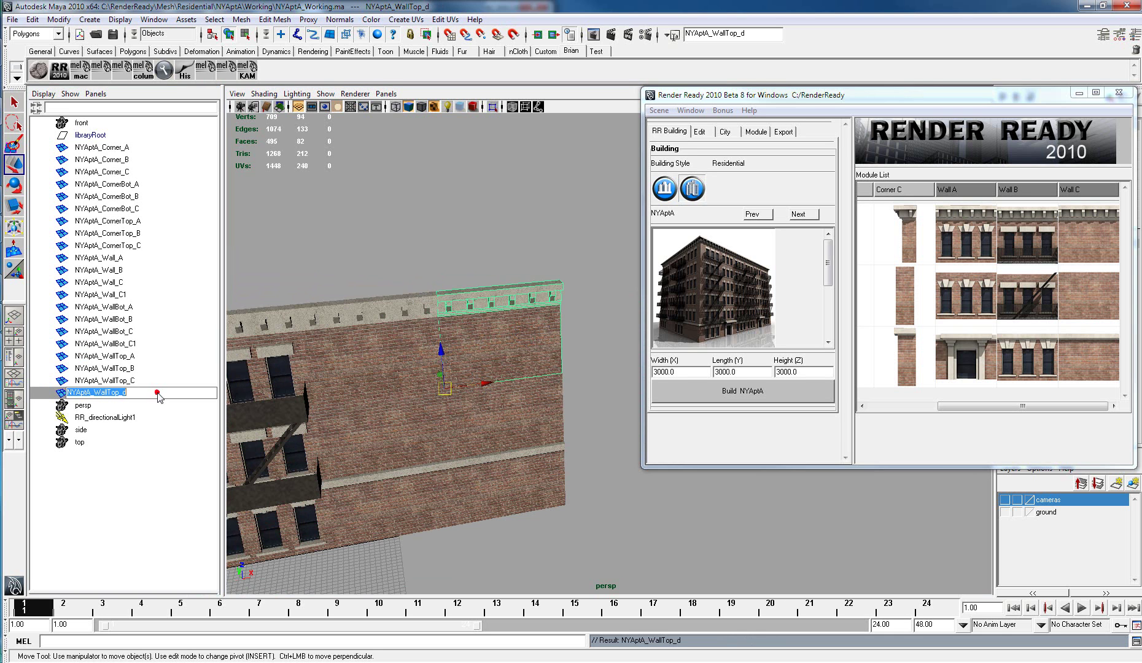
type("D")
key("Return")
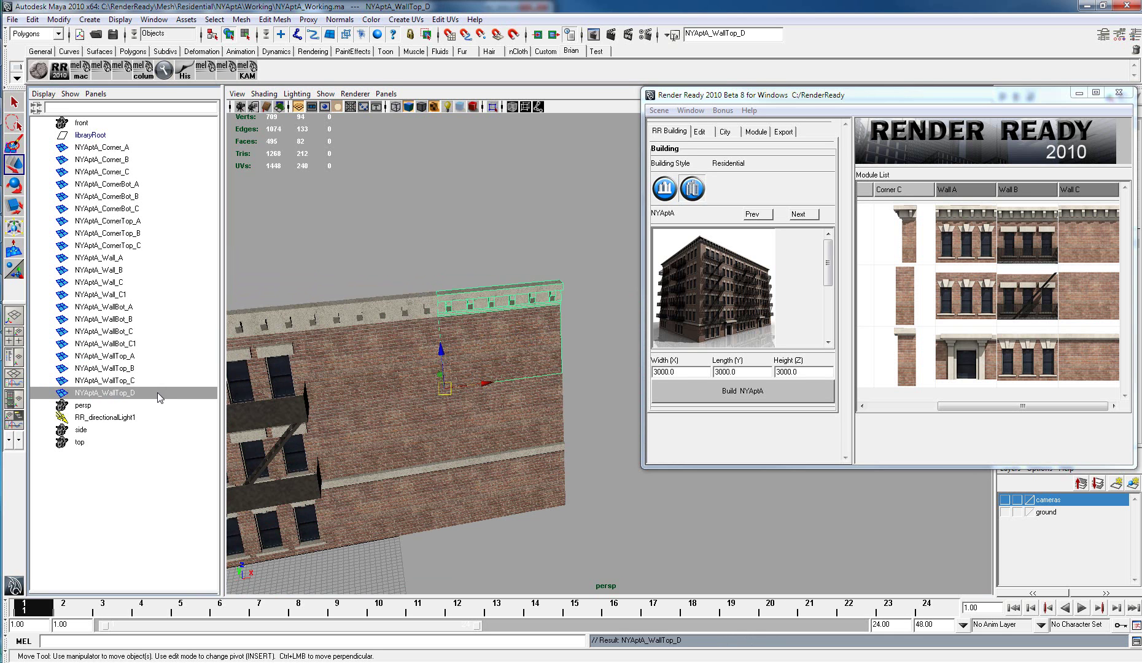
Step: Rename the duplicated middle wall module NYAptA_Wall_D
left_click(513, 422)
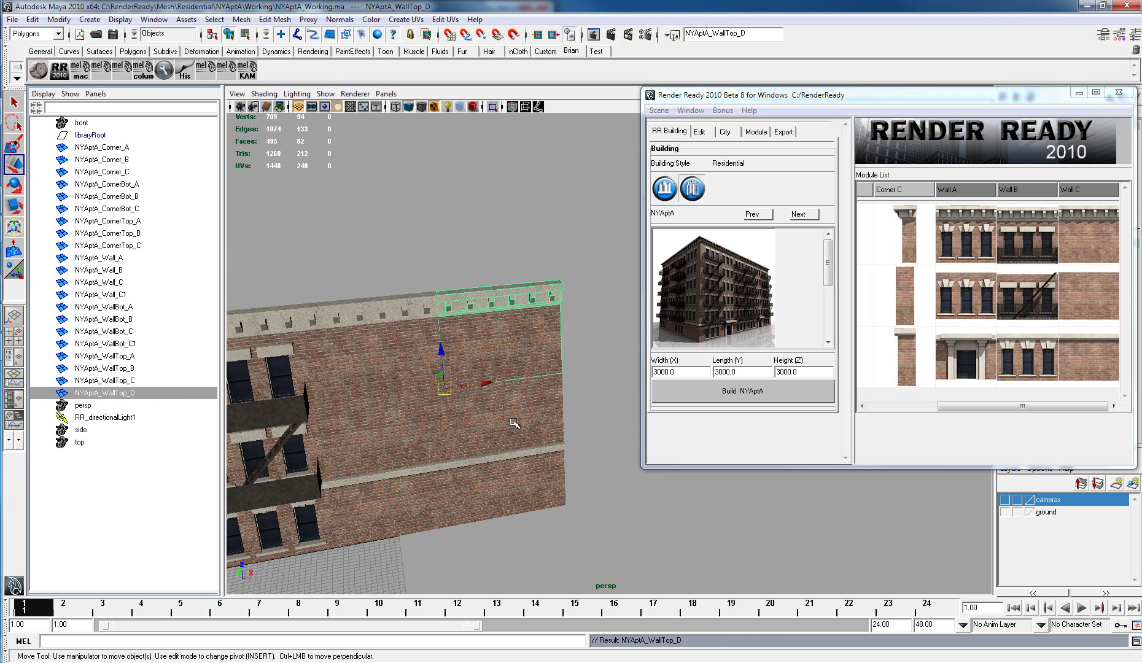
double_click(140, 300)
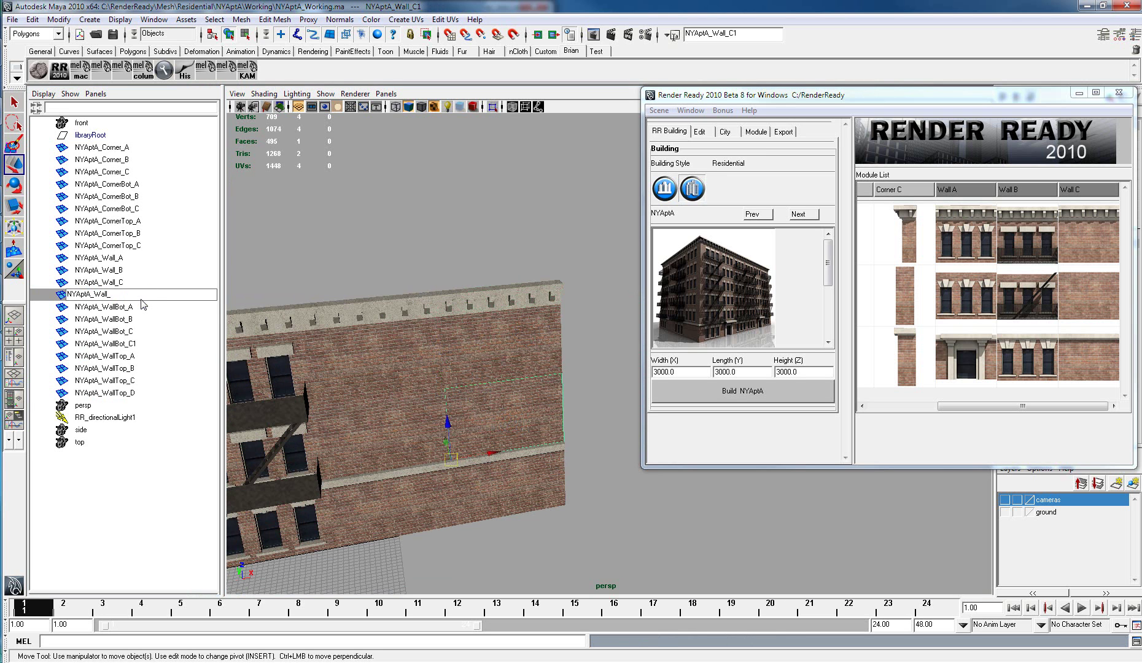
type("D")
key("Return")
Step: Rename the duplicated bottom wall module NYAptA_WallBot_D
left_click(533, 470)
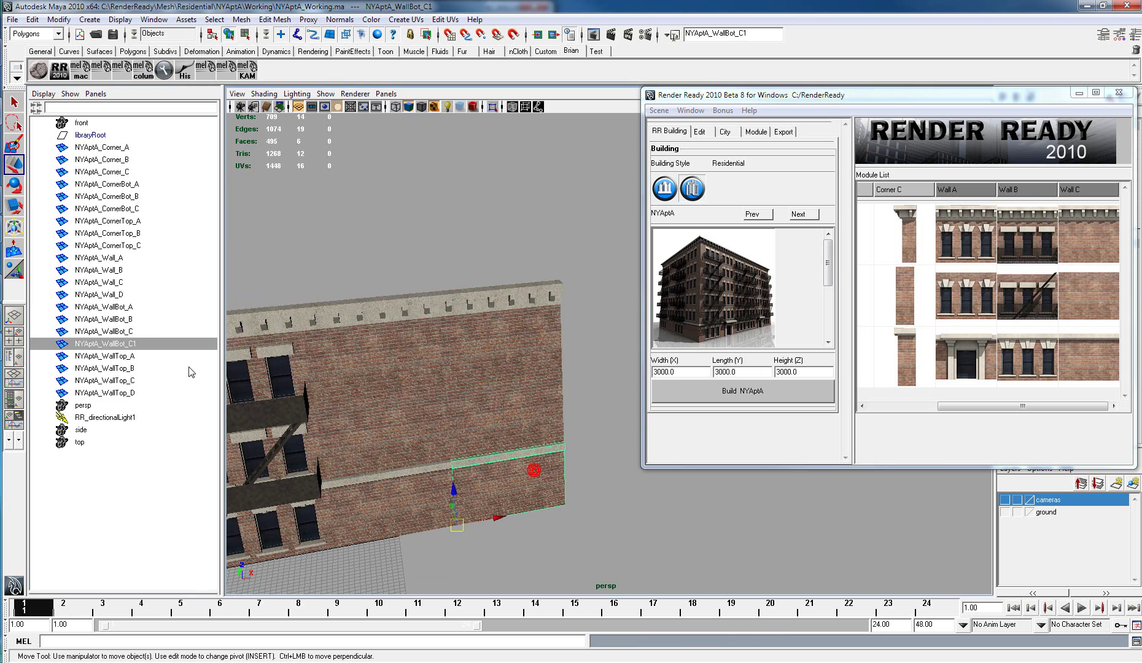
double_click(146, 343)
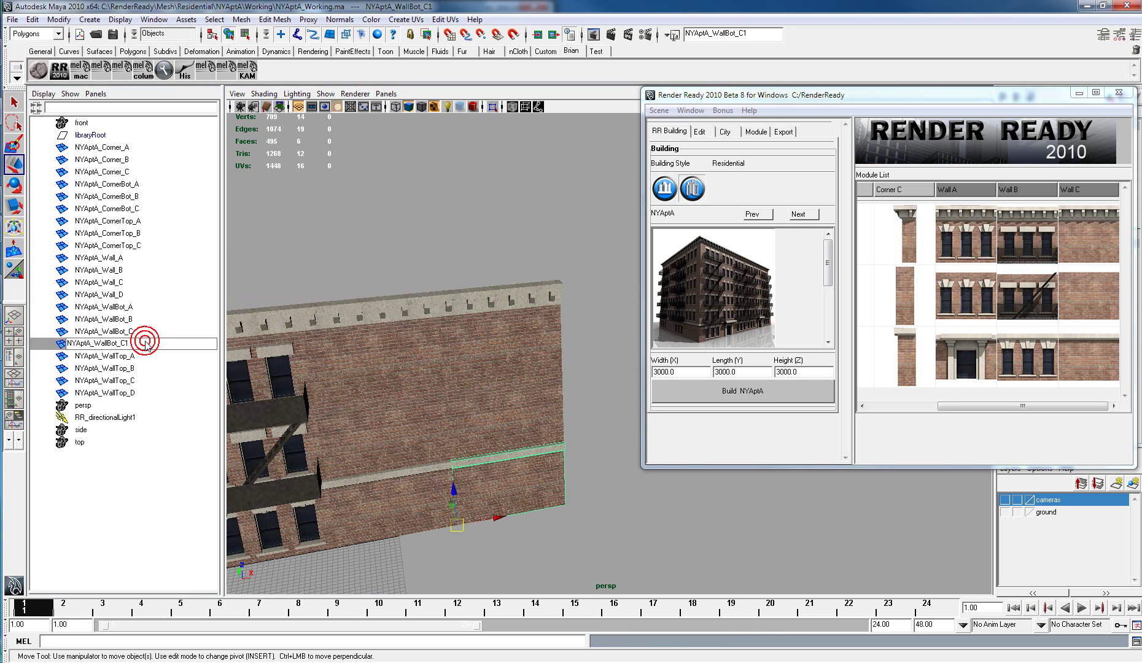
type("D")
key("Return")
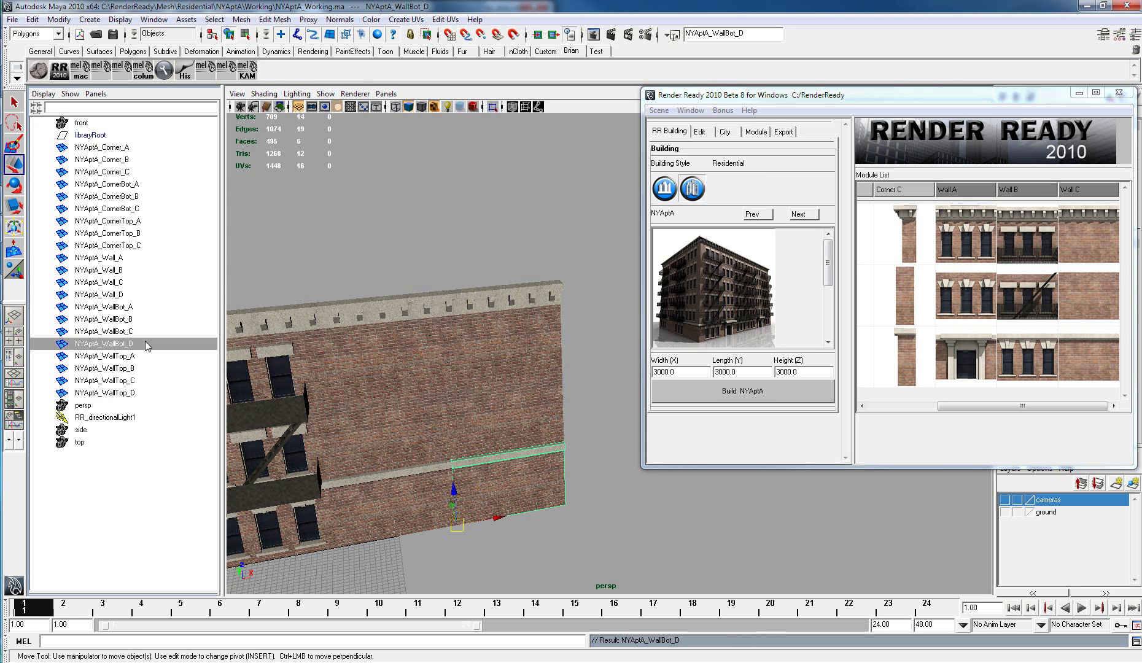
Step: Select the three Wall D modules together and check the end of the module list
left_click_drag(418, 176, 383, 214, "alt")
left_click(530, 403, "shift")
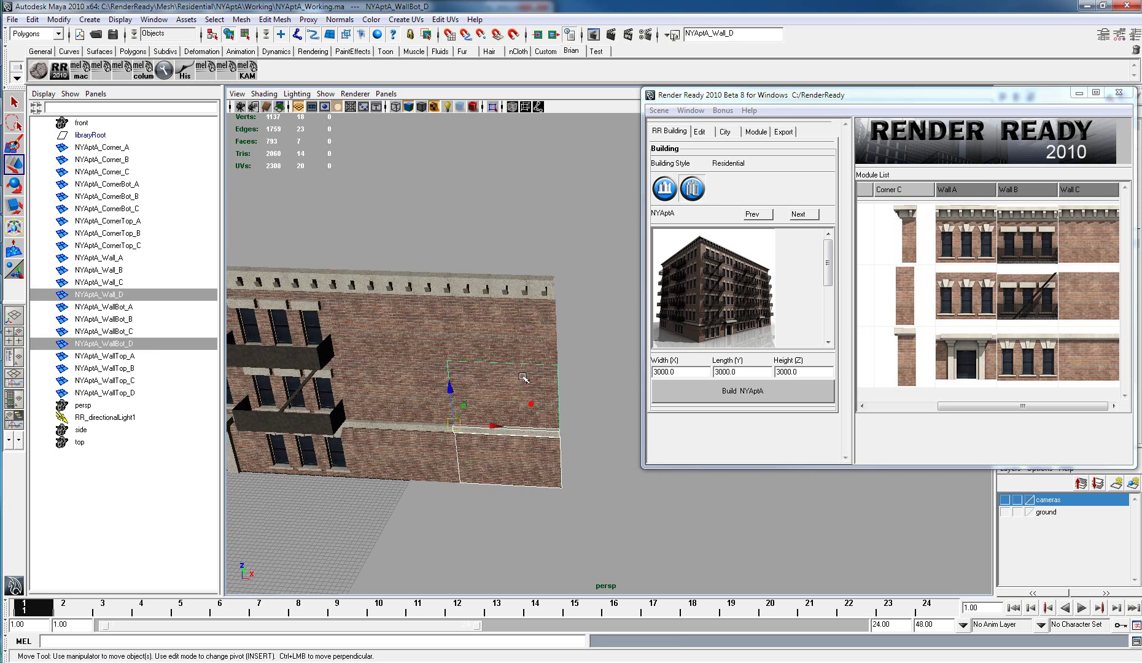
left_click(516, 321, "shift")
left_click(970, 414)
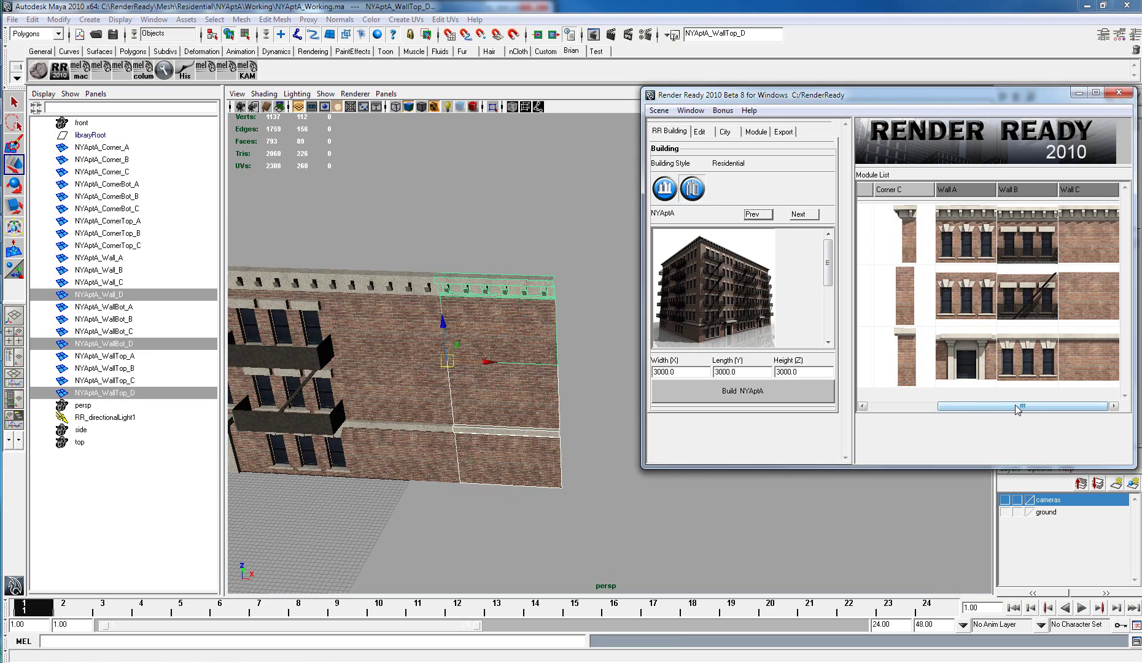
Step: Extrude the brick face of the top Wall D module and scale the new face inward into a smaller central panel
left_click_drag(407, 441, 468, 342, "alt")
right_click_drag(467, 343, 485, 350, "alt")
middle_click_drag(485, 350, 515, 384, "alt")
left_click(537, 335)
scroll(536, 336, "up", 2)
right_click_drag(501, 341, 499, 373)
left_click(503, 365)
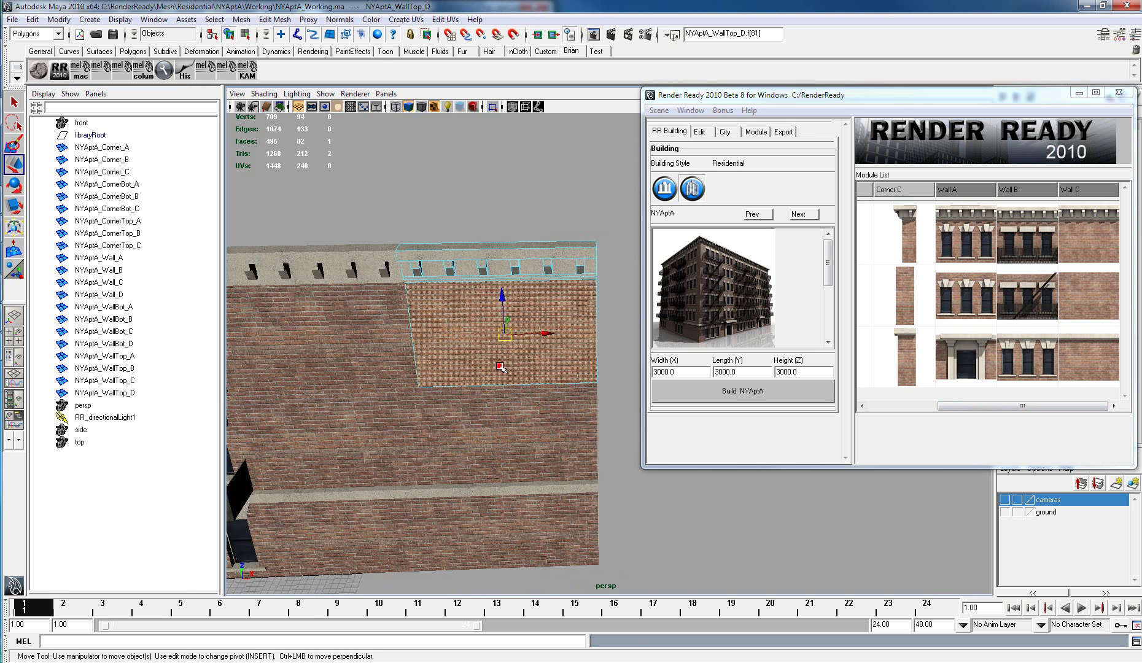
left_click(275, 19)
left_click(282, 67)
key("r")
left_click_drag(447, 342, 476, 338)
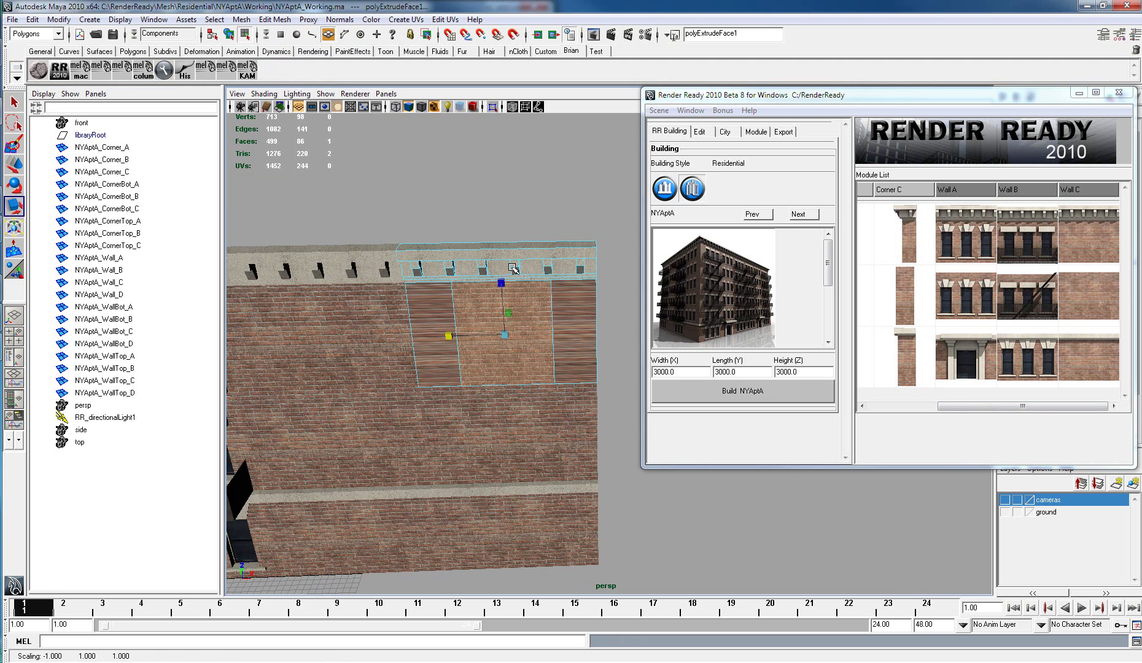
left_click_drag(502, 282, 548, 390)
Step: Extrude the central panel face again and move it back into the wall to form a window-like recess
key("g")
key("w")
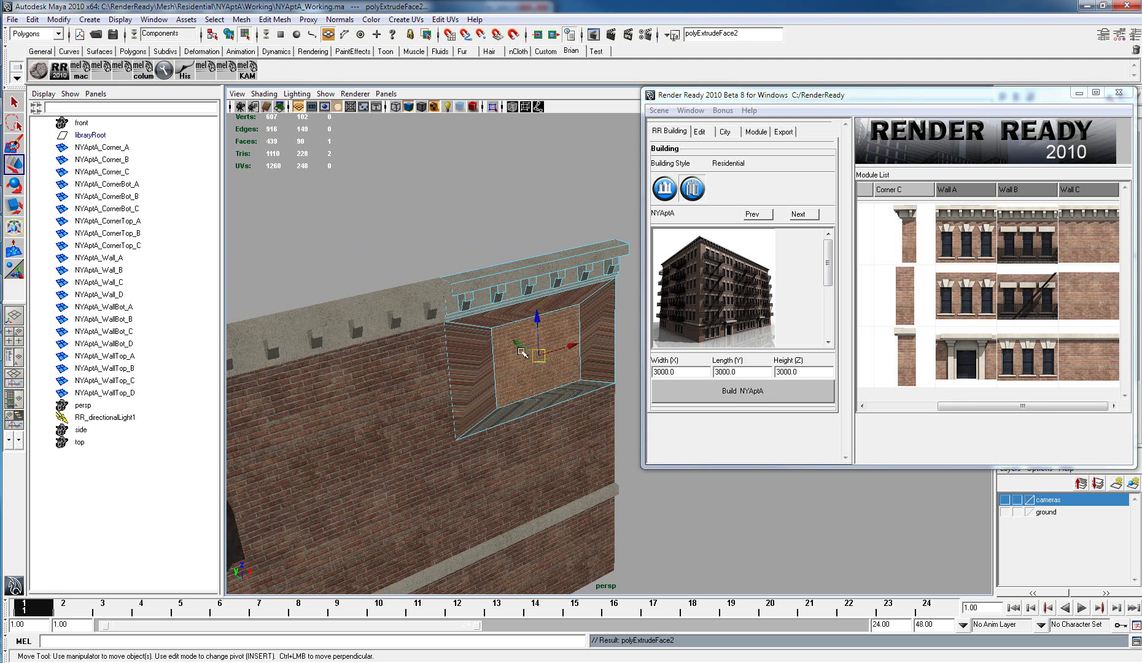
left_click_drag(522, 352, 513, 337)
left_click_drag(549, 442, 508, 431, "alt")
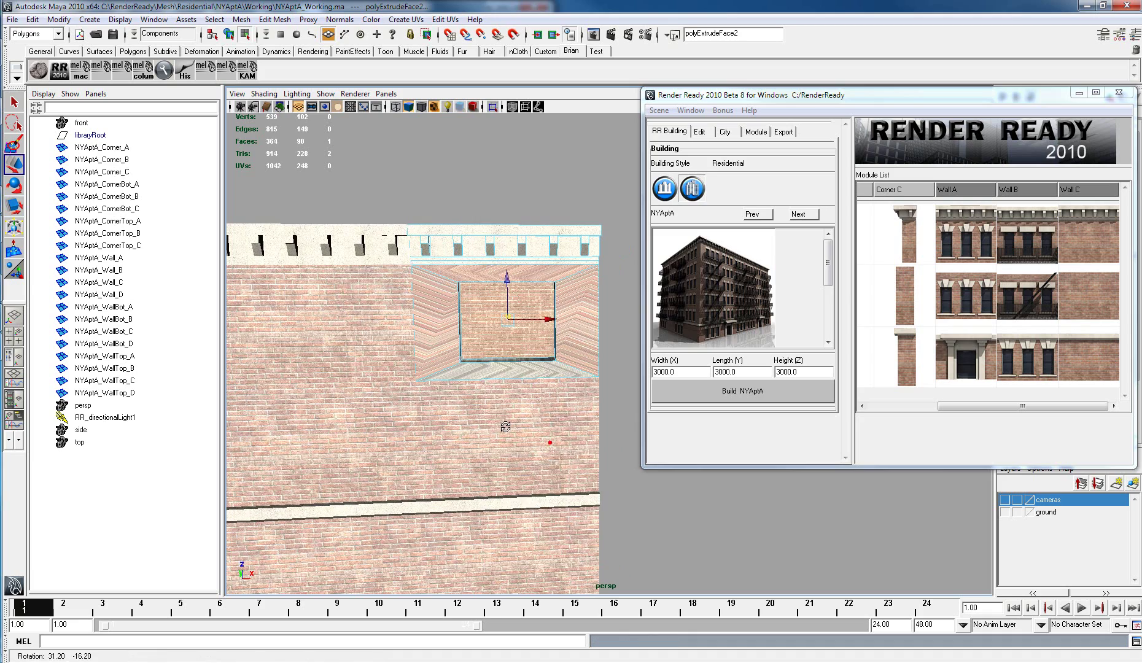
right_click_drag(553, 329, 598, 304)
left_click_drag(569, 377, 512, 405, "alt")
left_click_drag(352, 409, 375, 398, "alt")
Step: Hide the viewport grid and create a polygon sphere in front of the Wall D column
left_click(301, 106)
left_click(502, 427)
left_click_drag(517, 435, 535, 368, "alt")
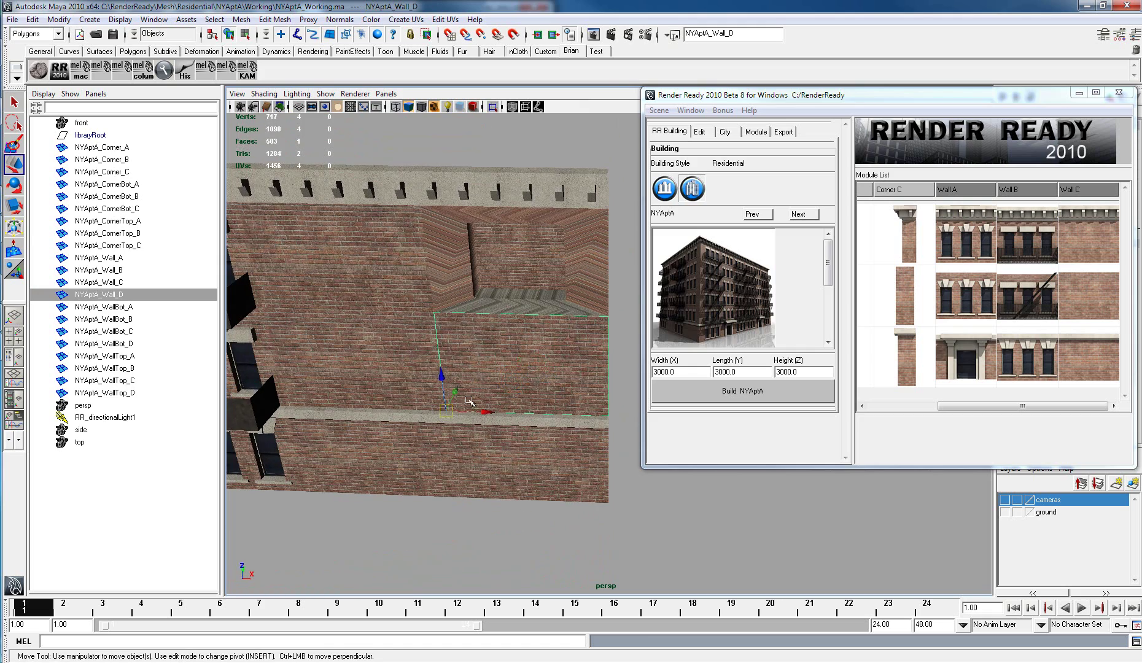
key("space")
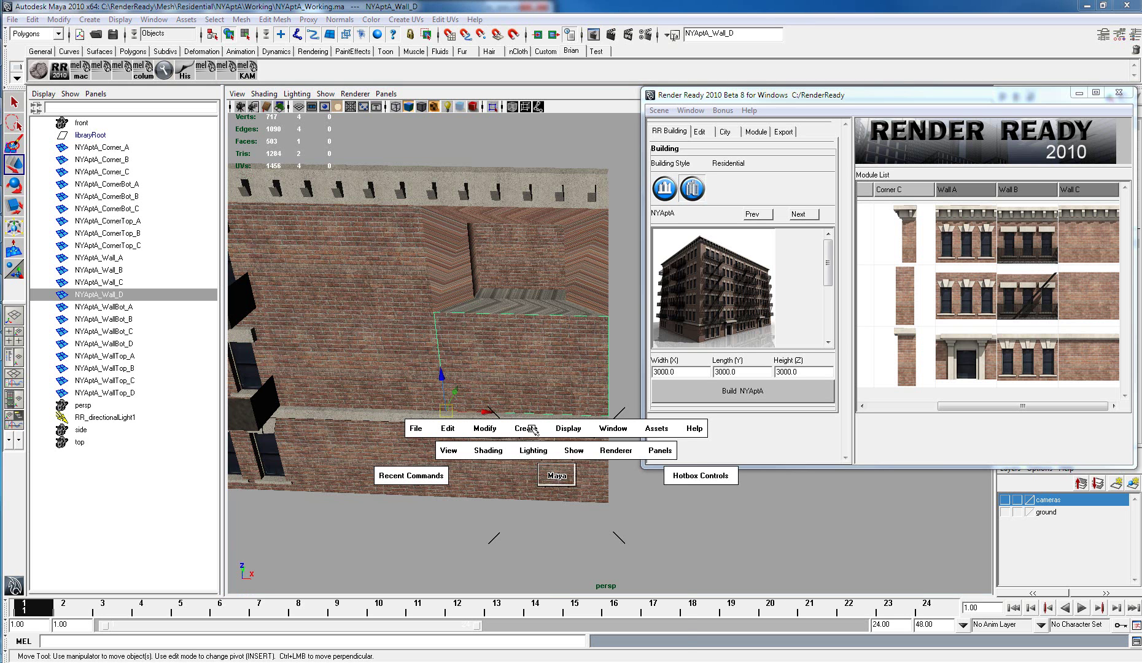
left_click_drag(534, 430, 731, 454)
left_click_drag(472, 546, 454, 348)
left_click_drag(455, 351, 533, 333, "alt")
left_click_drag(492, 368, 588, 339, "alt")
left_click(512, 410, "shift")
left_click(568, 345)
Step: Turn on Wireframe on Shaded and move the sphere over the middle Wall D module
left_click(264, 93)
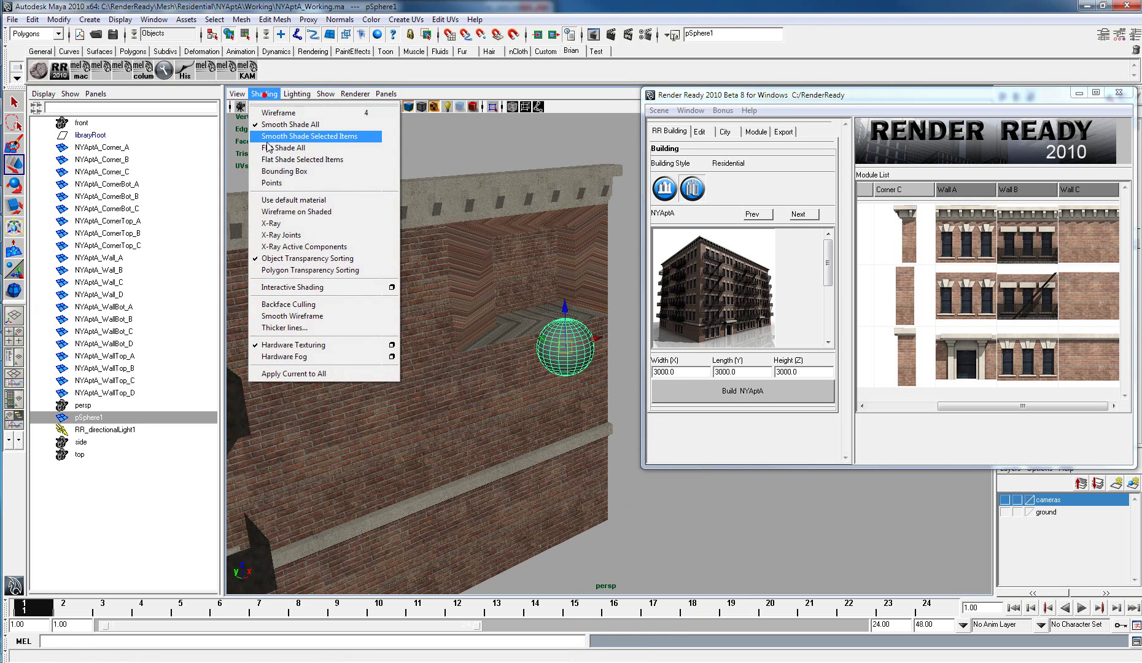
left_click(289, 211)
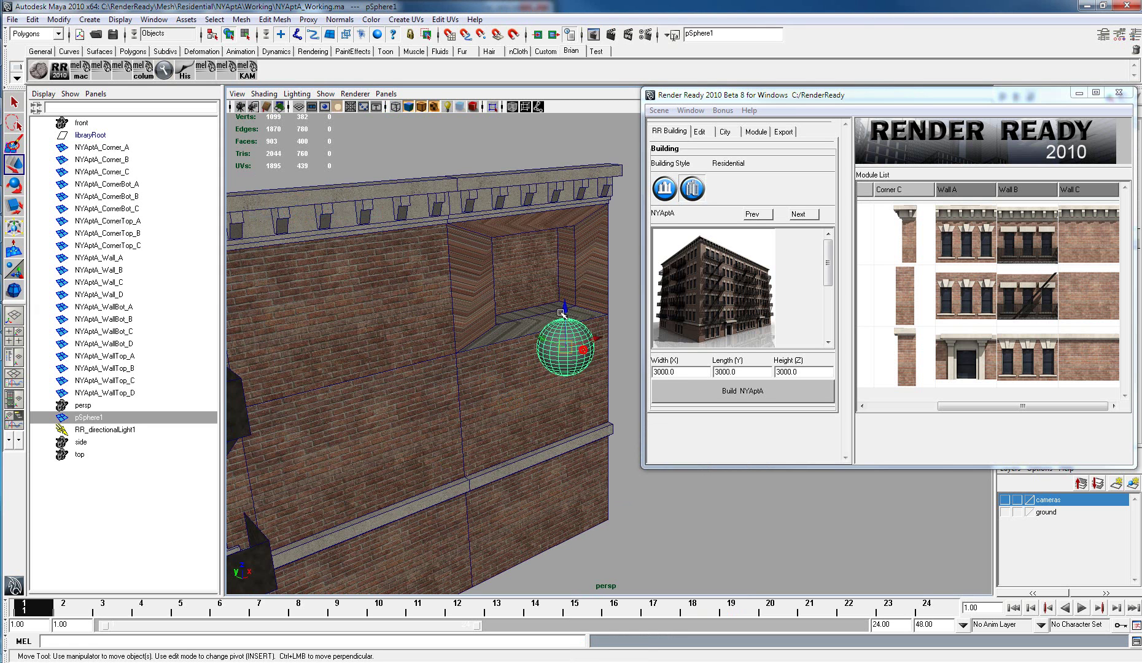
left_click_drag(561, 312, 527, 390)
left_click_drag(534, 398, 488, 408, "alt")
Step: Rename the sphere NYAptA_WallSpere_D, following the naming pattern of the middle Wall D module
left_click(624, 441)
left_click(553, 393)
left_click(577, 354)
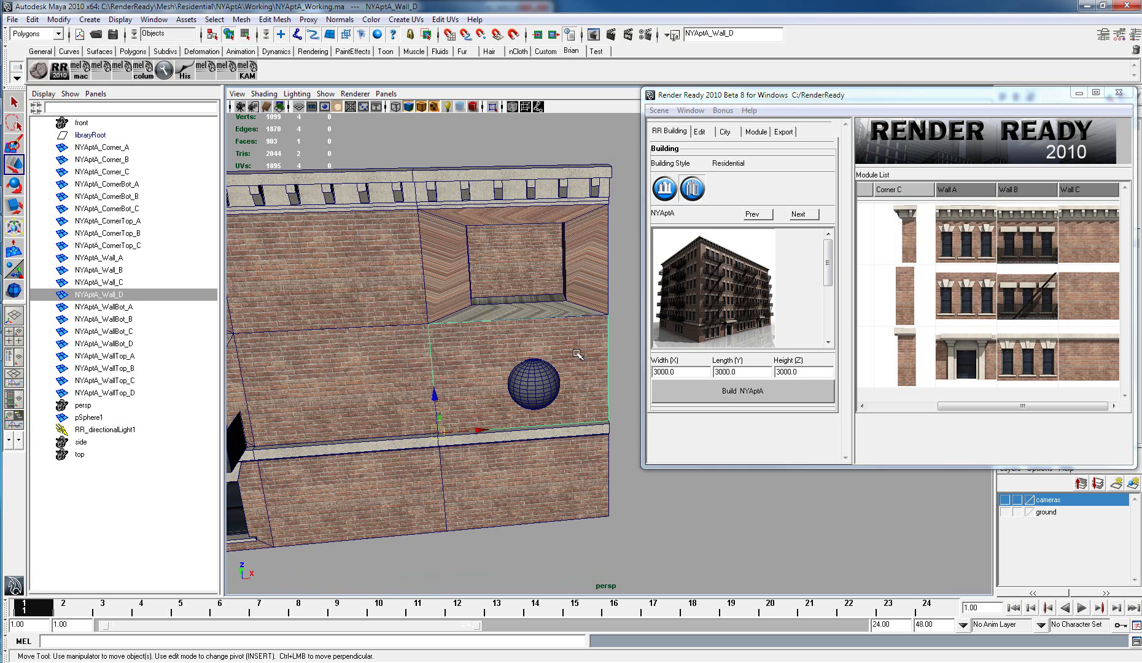
left_click(550, 382)
left_click(123, 294)
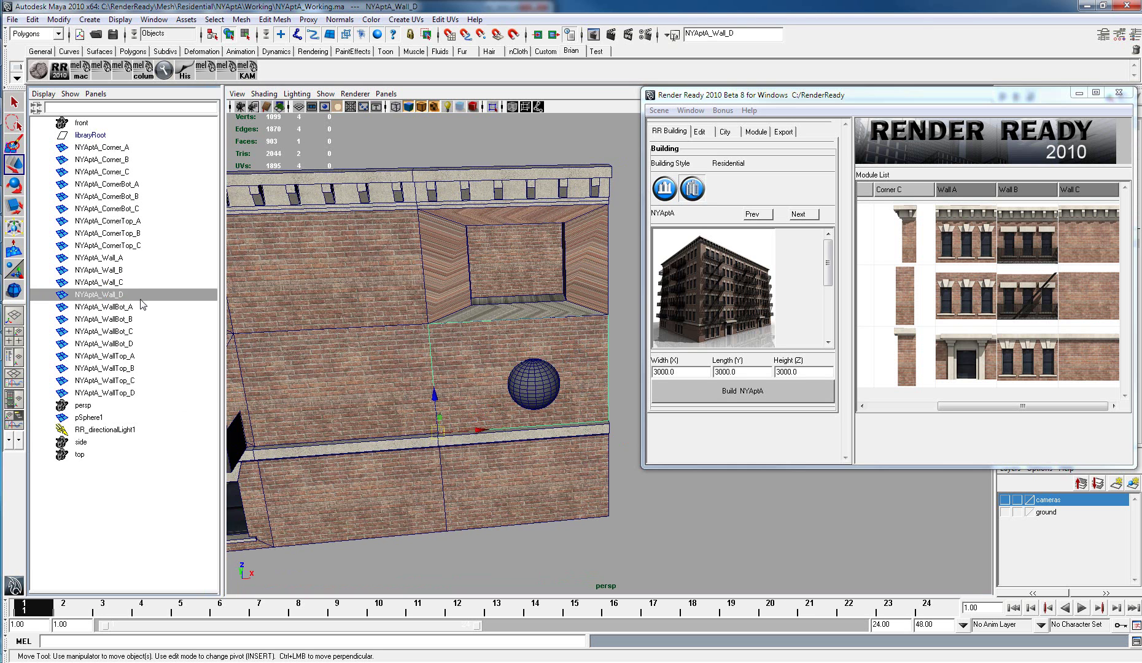
double_click(140, 296)
left_click(527, 371)
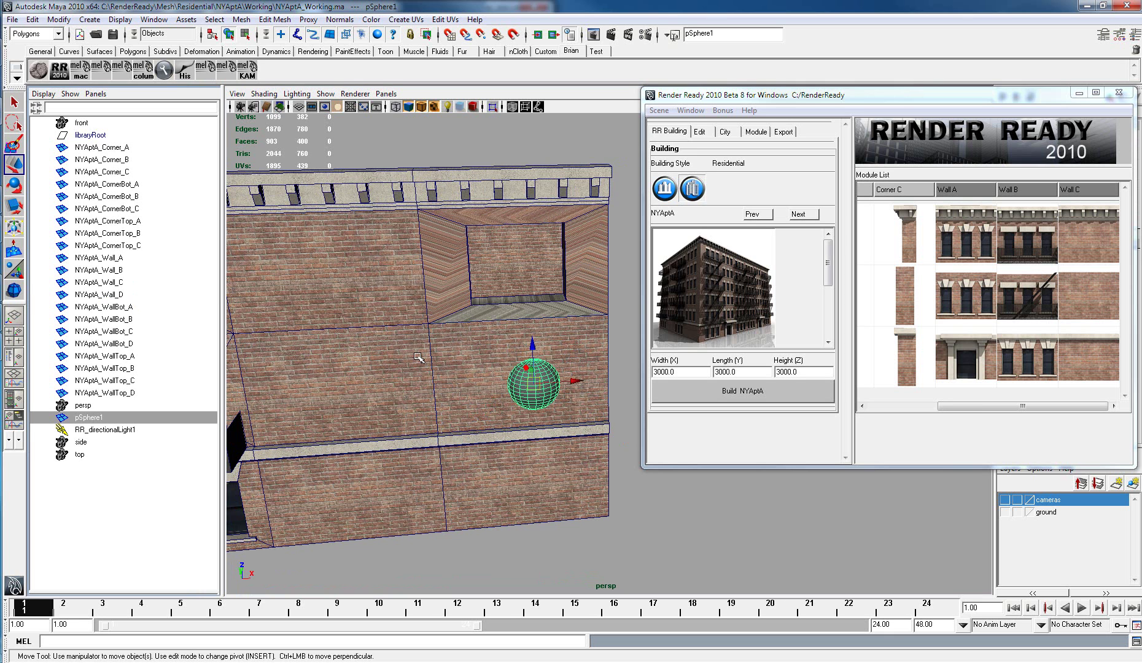
double_click(129, 419)
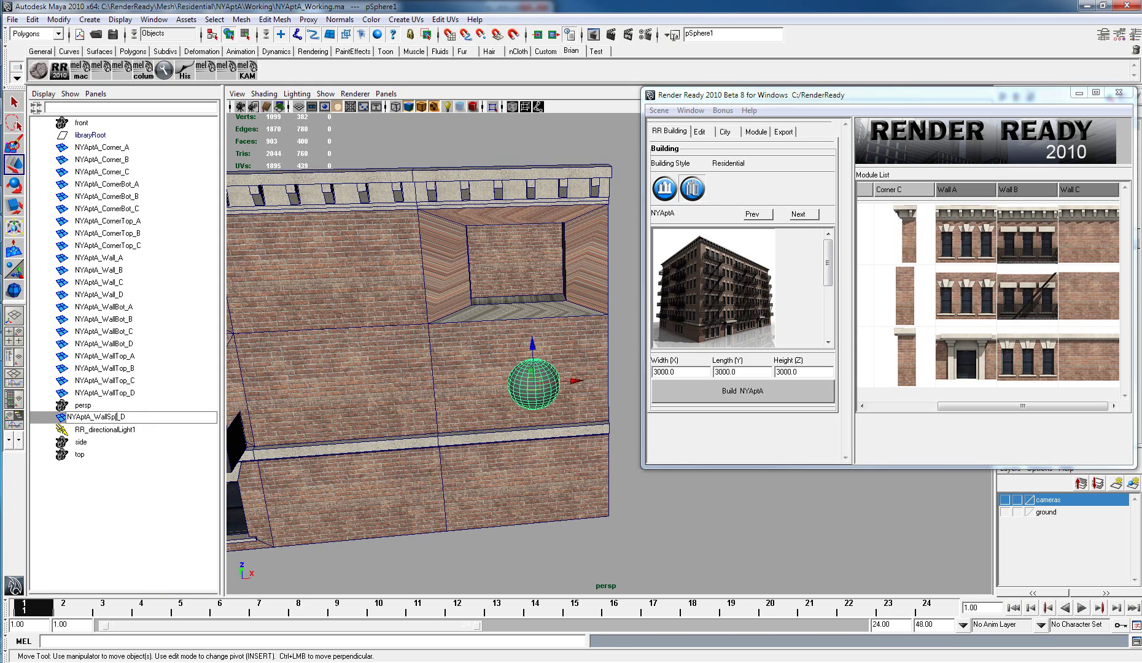
key("Return")
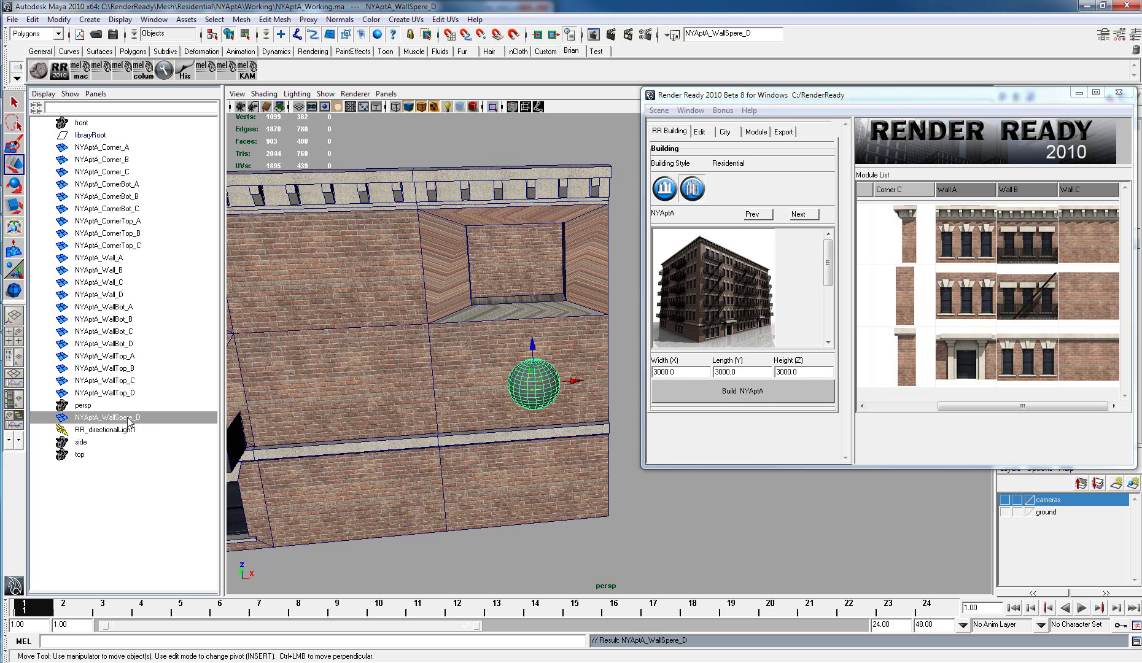
Step: Parent the sphere to NYAptA_Wall_D and select the wall to check that the sphere is included
left_click_drag(529, 448, 552, 442, "alt")
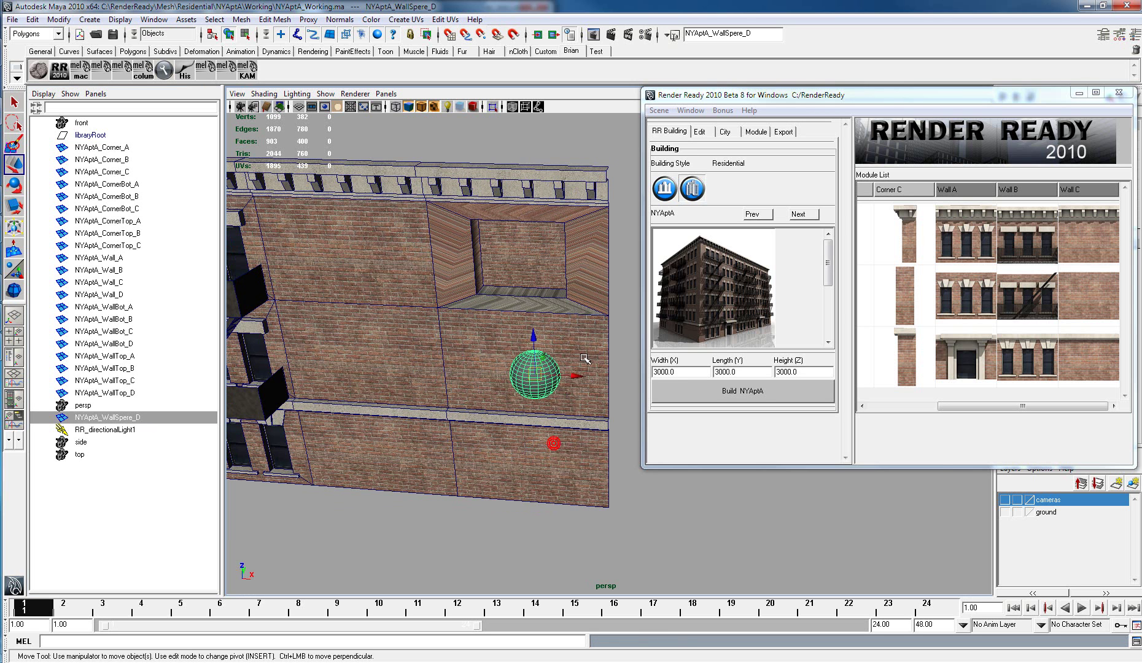
left_click(588, 336, "shift")
key("p")
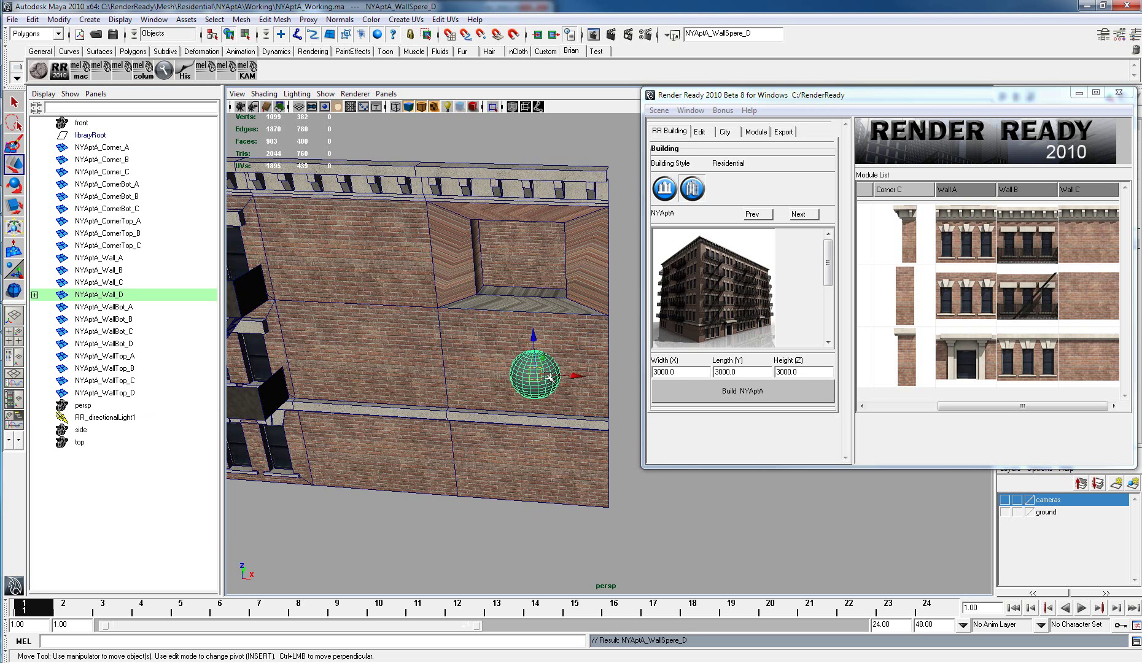
left_click_drag(532, 403, 470, 422, "alt")
left_click(574, 334)
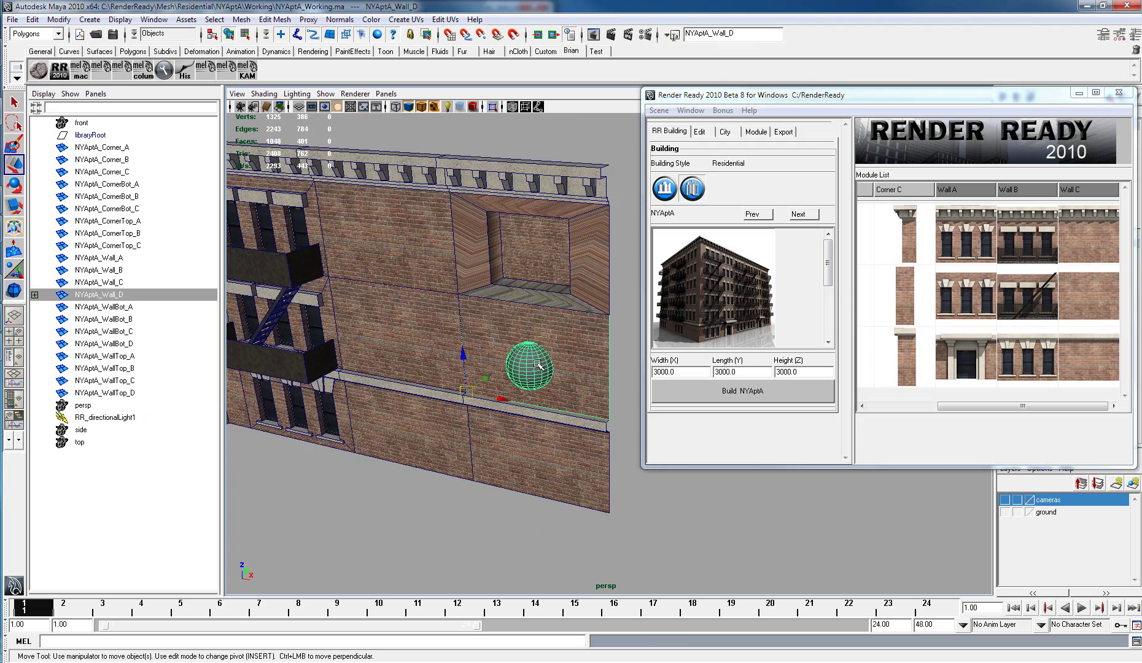
Step: Try to duplicate and rotate the ledge faces of the bottom Wall D module, and undo back to the module's object selection
left_click(534, 452)
left_click_drag(534, 453, 511, 424, "alt")
right_click_drag(512, 423, 510, 453)
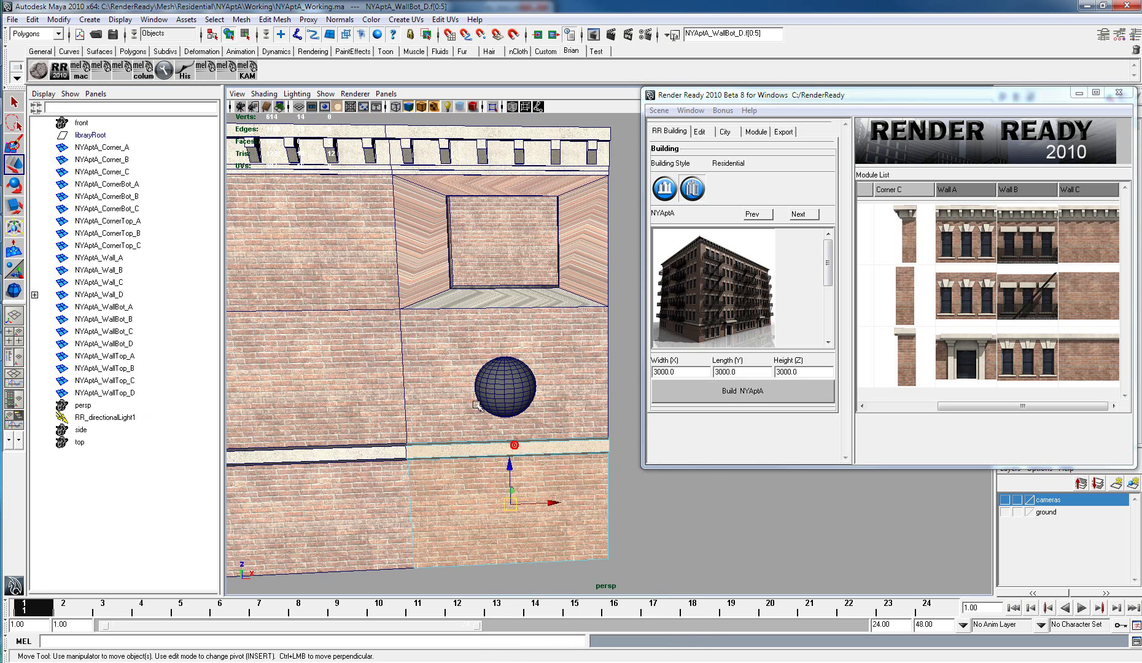
left_click_drag(363, 595, 362, 596, "ctrl")
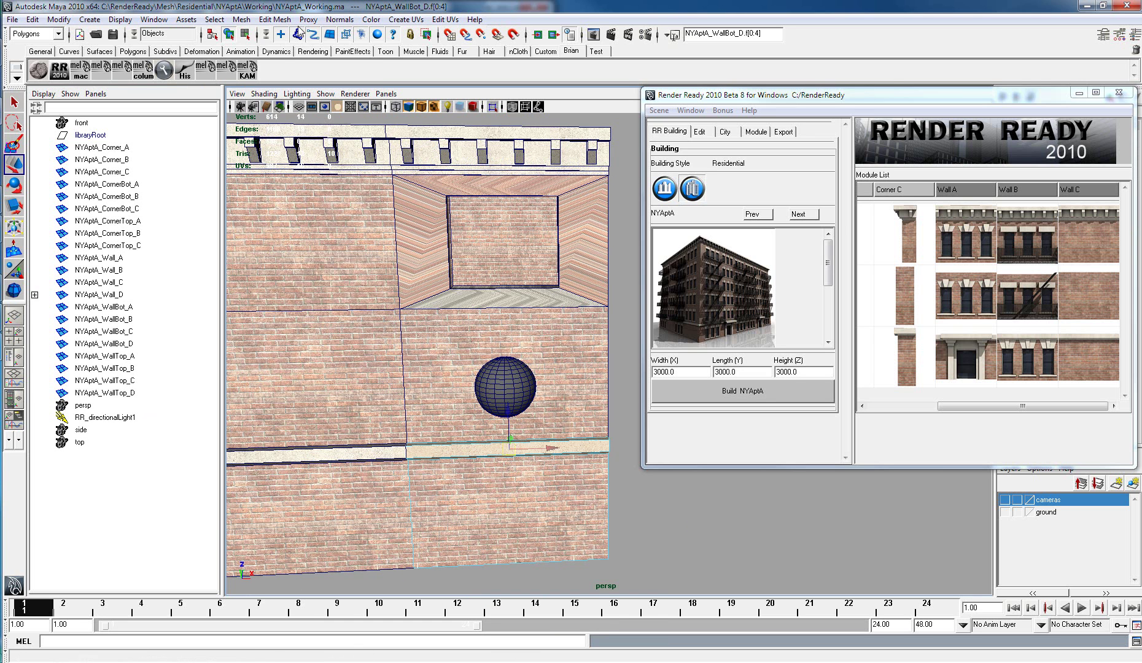
left_click(275, 21)
left_click(318, 230)
key("e")
left_click_drag(456, 538, 439, 552)
key("ctrl+z")
key("ctrl+z")
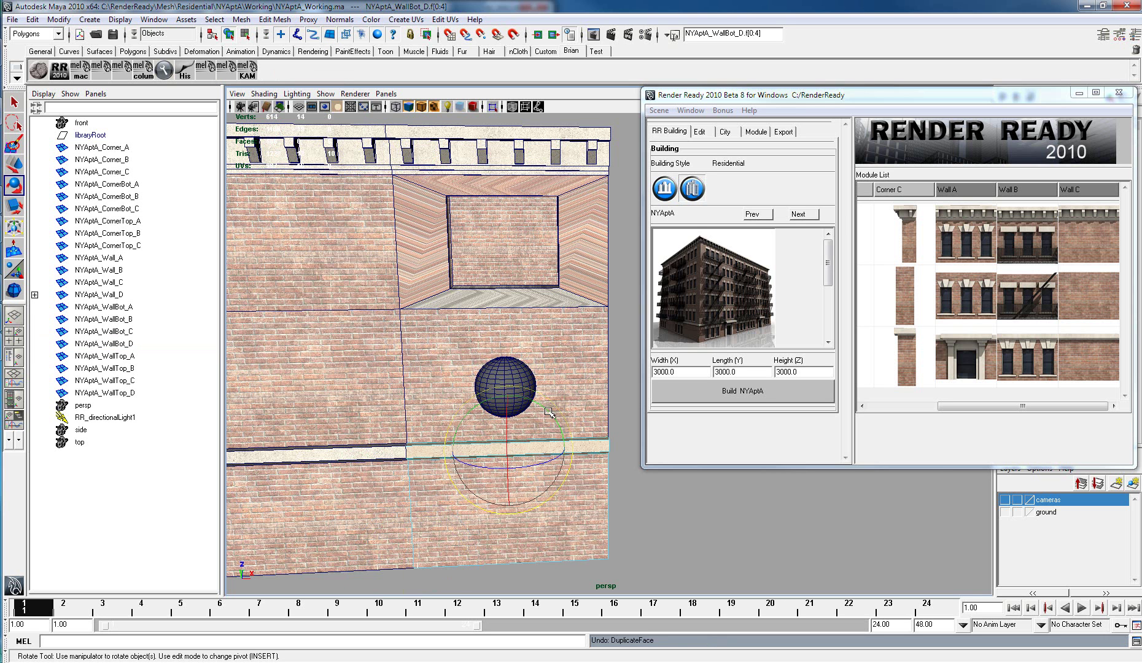
left_click_drag(548, 411, 488, 376)
key("ctrl+z")
key("ctrl+z")
key("ctrl+z")
key("ctrl+z")
key("ctrl+z")
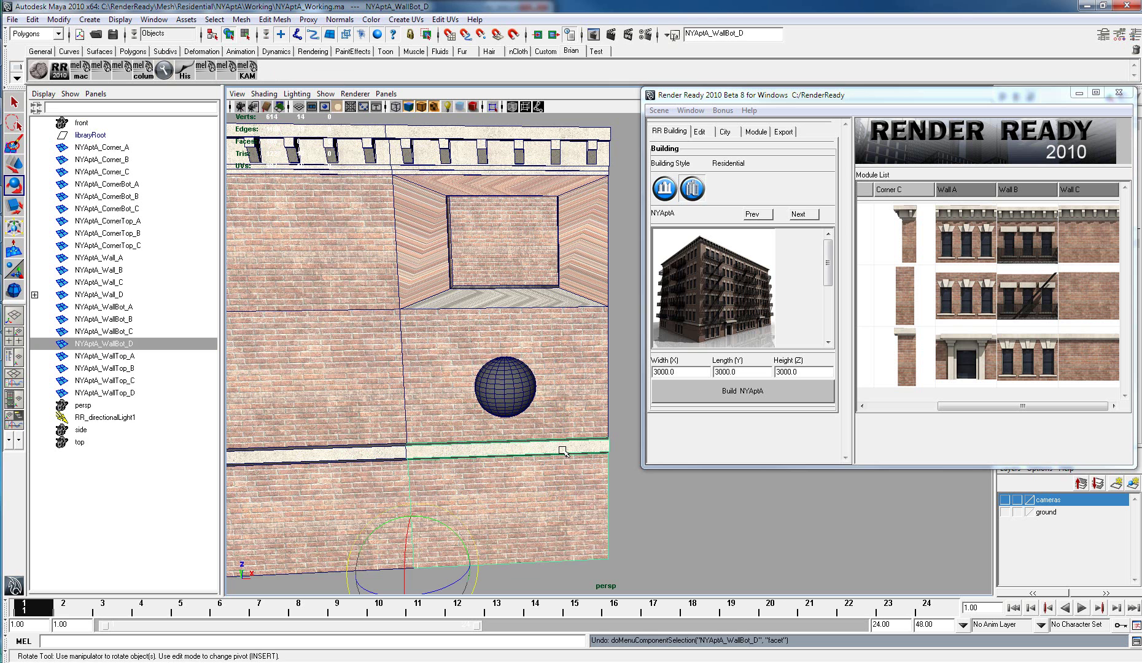
Step: Duplicate the ledge faces of the bottom Wall D module without the brick face, leaving Separate duplicated faces off
right_click_drag(563, 450, 564, 467)
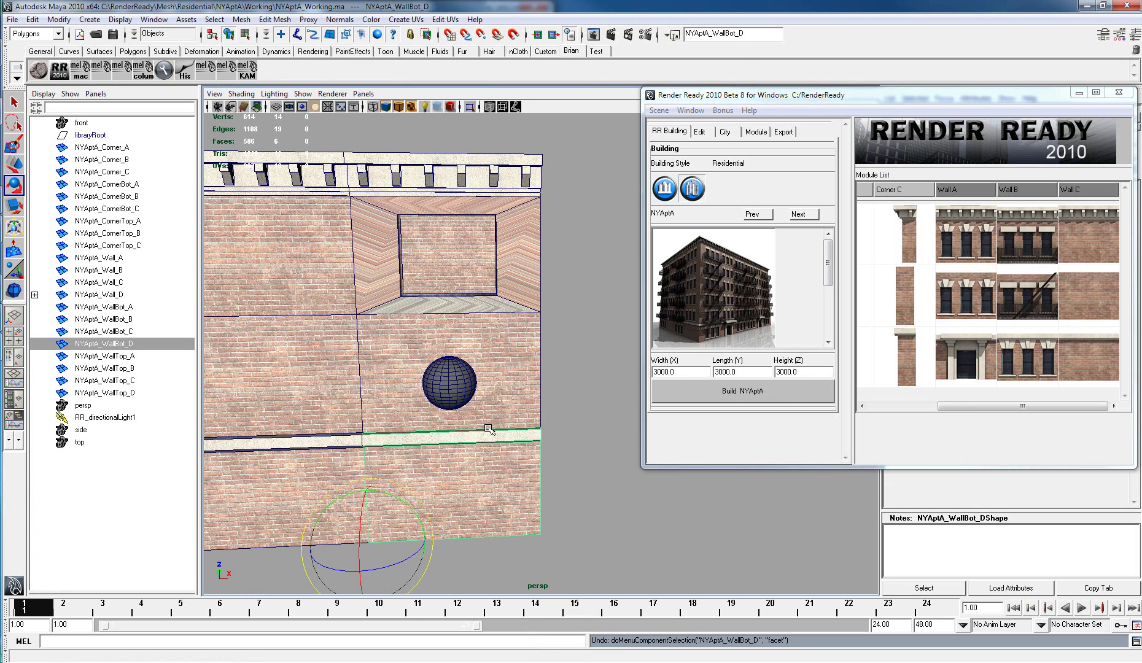
right_click_drag(478, 432, 478, 455)
double_click(477, 434)
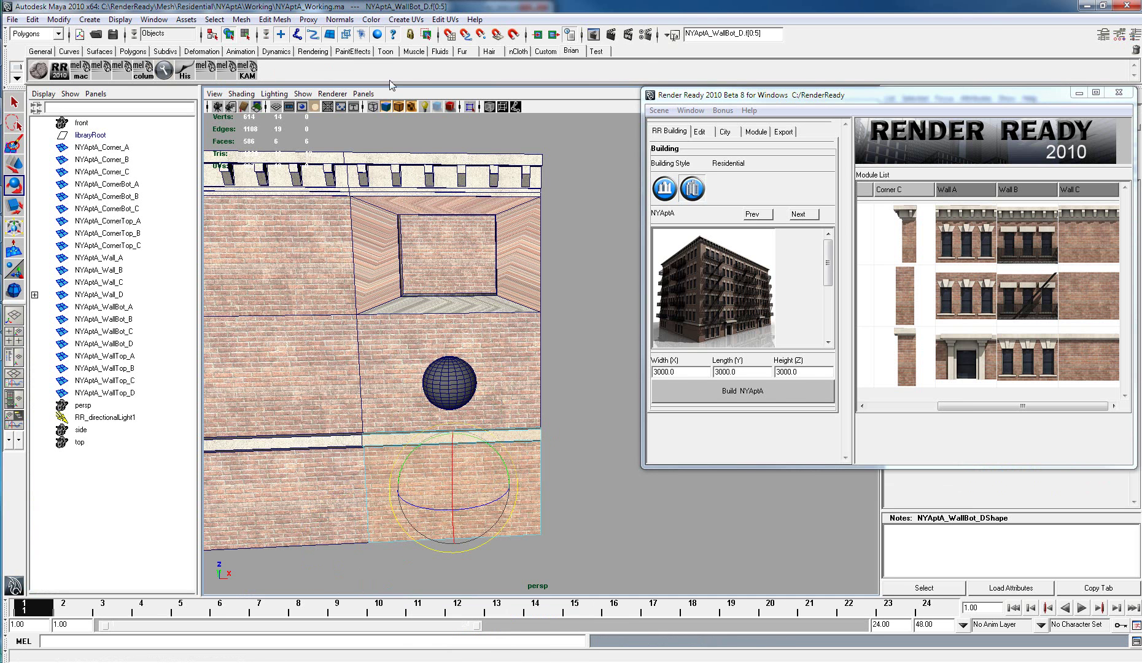
key("ctrl+z")
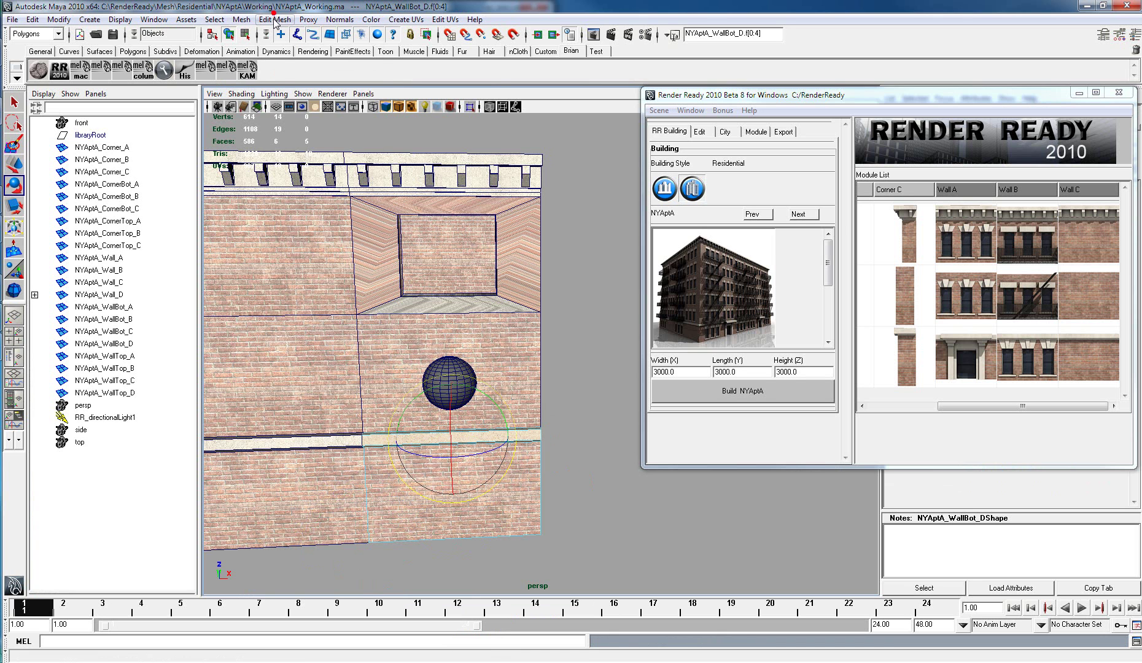
left_click(274, 20)
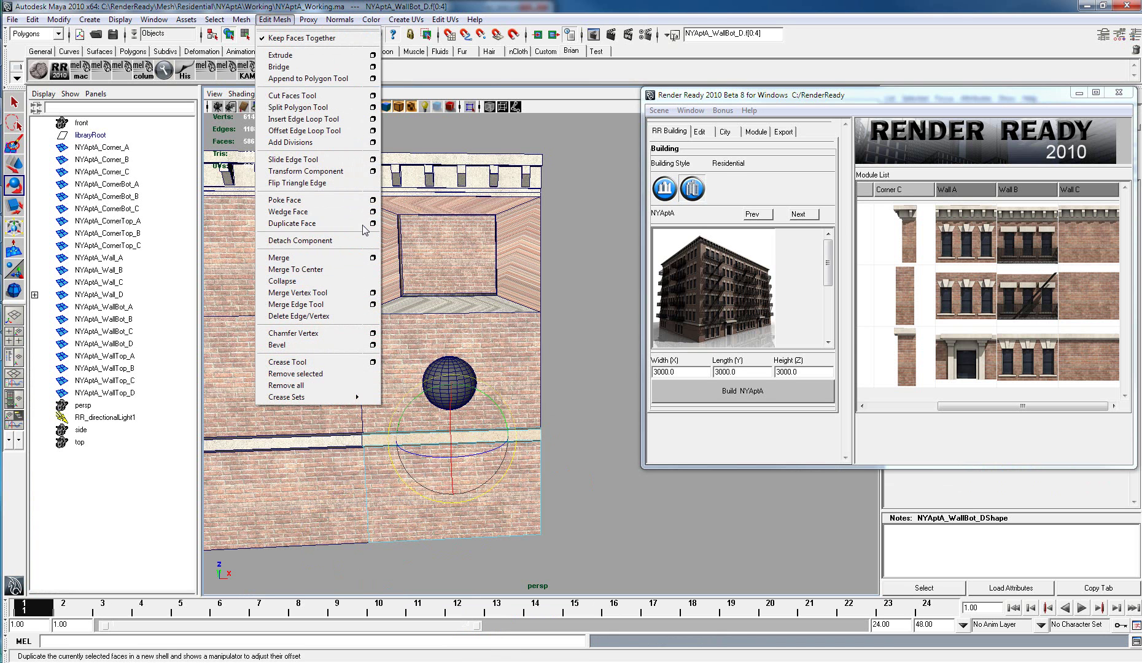
left_click(372, 224)
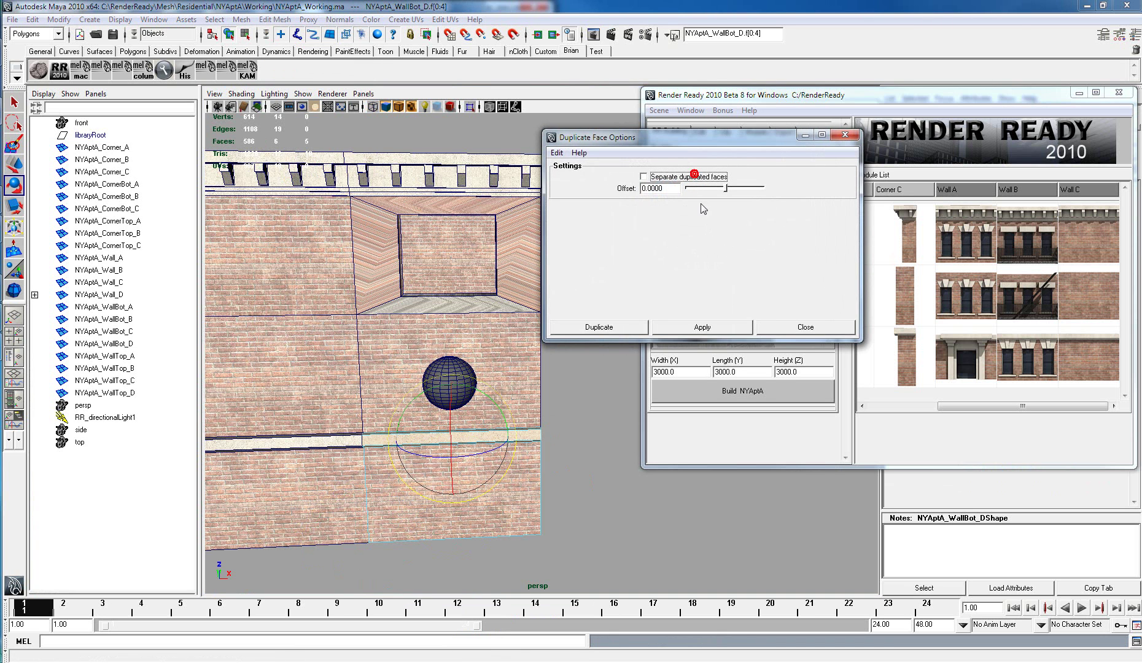
left_click(701, 330)
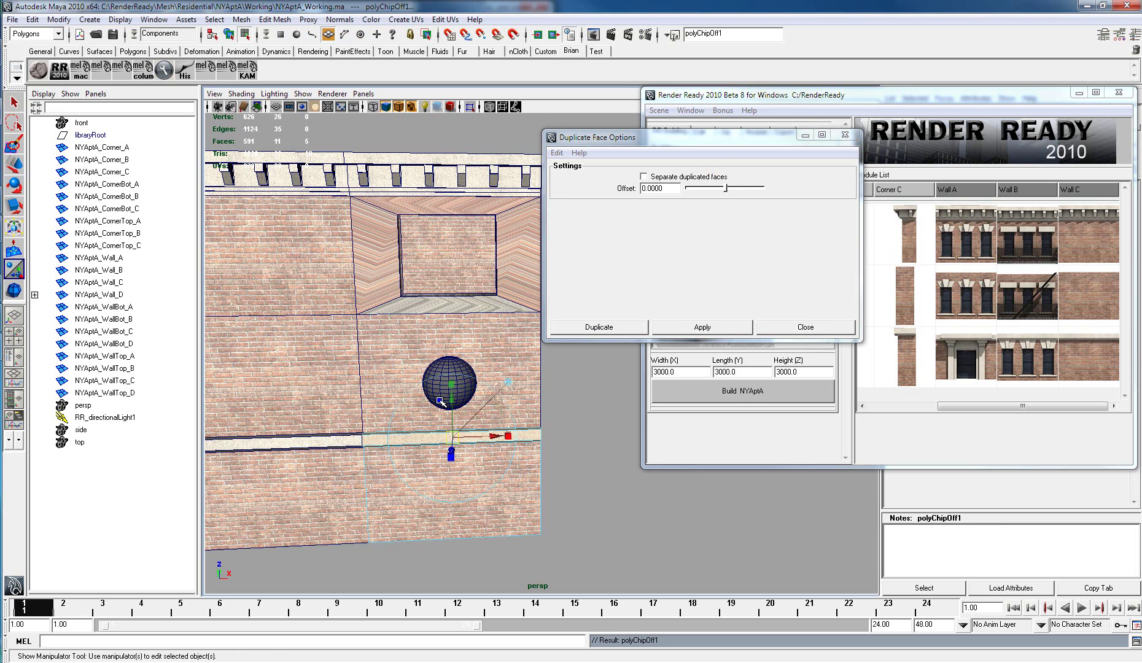
Step: Rotate the duplicated ledge faces upright to form a vertical pilaster on the bottom Wall D module
left_click_drag(440, 384, 455, 414)
key("w")
left_click_drag(426, 475, 519, 374, "alt")
right_click_drag(464, 457, 440, 459)
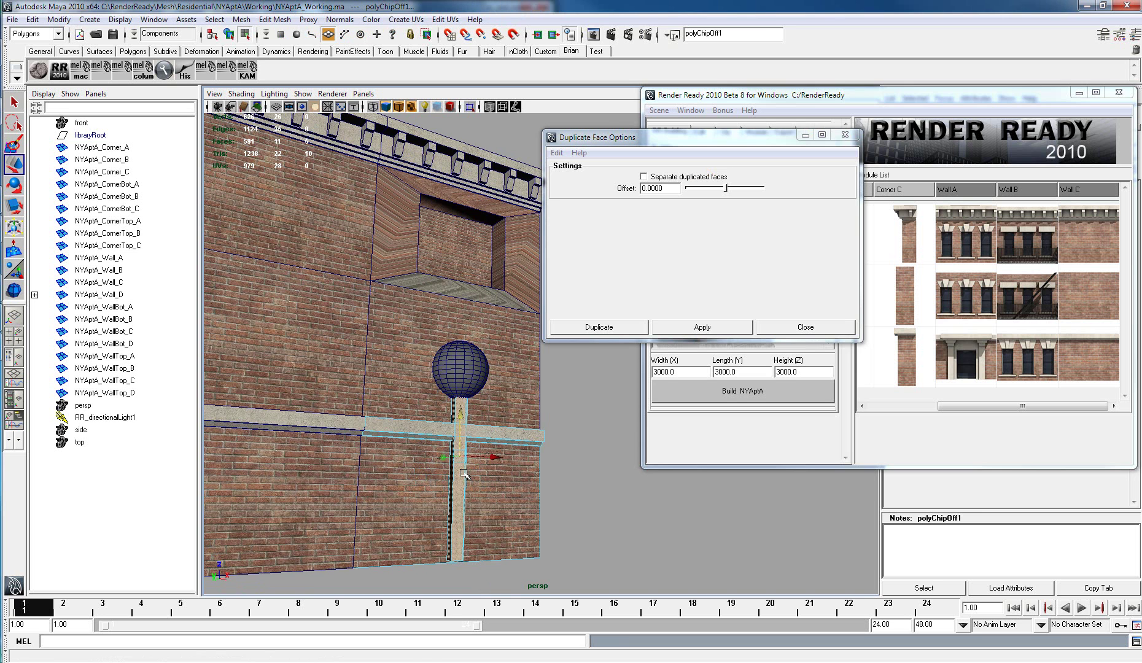
Step: Lower the pilaster's upper vertices to the underside of the horizontal ledge, working in wireframe
key("4")
right_click_drag(466, 469, 429, 422)
left_click_drag(428, 376, 461, 433)
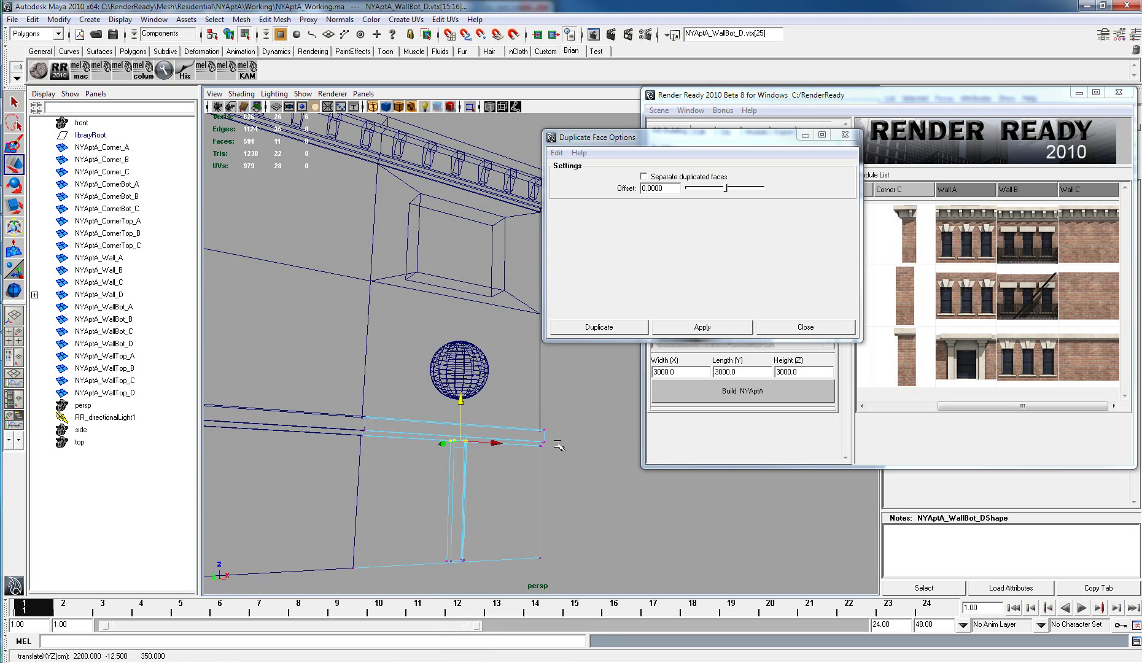
left_click_drag(556, 445, 429, 476, "alt")
key("6")
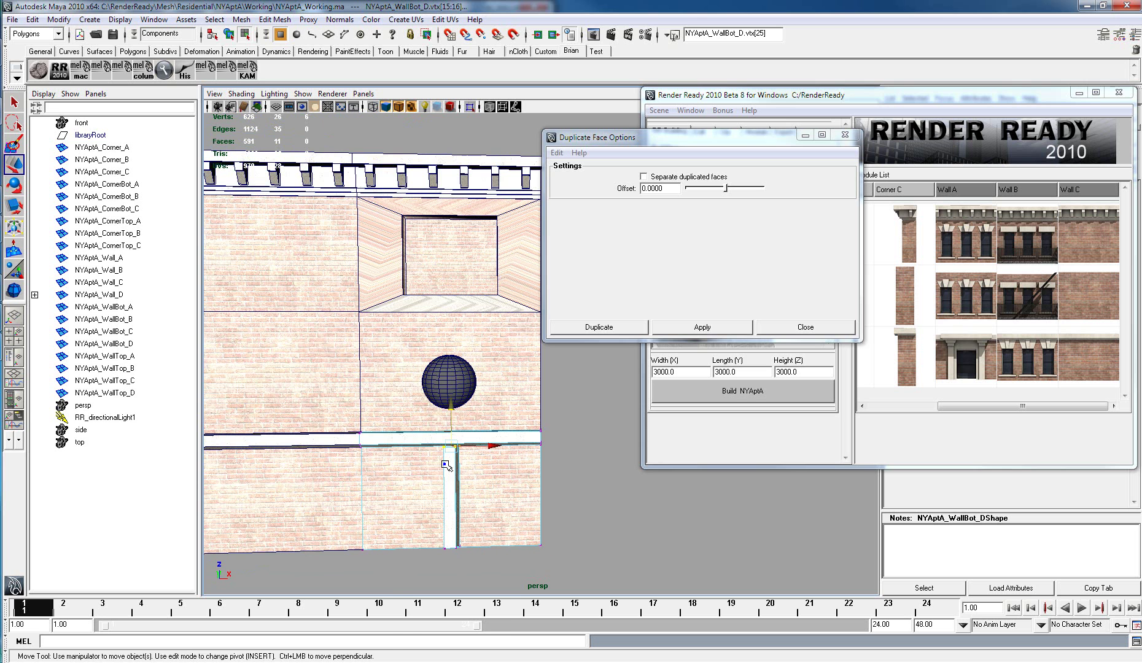
Step: Select all the pilaster's faces and move it toward the left side of the bottom Wall D module
mouse_move(446, 465)
right_mouse_down()
mouse_move(446, 489)
mouse_move(447, 455)
right_mouse_up()
double_click(452, 475)
left_click_drag(492, 500, 449, 500)
Step: Duplicate the pilaster faces, move the copy toward the right side of the bottom module, and close the Duplicate Face options
left_click(720, 329)
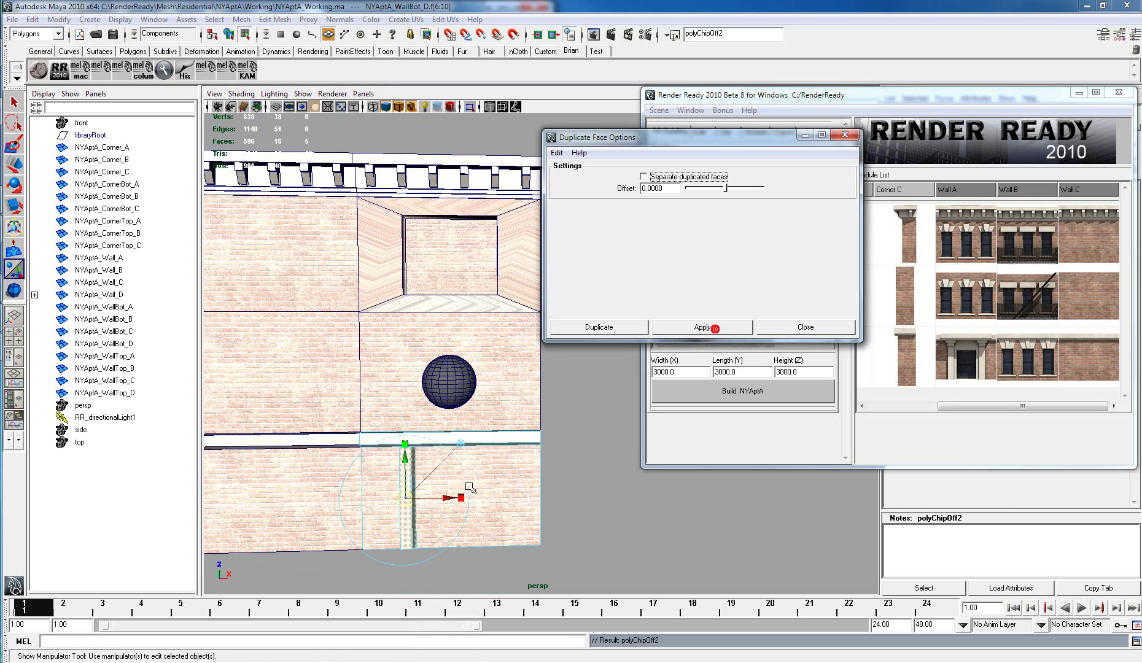
left_click_drag(449, 498, 534, 498)
key("ctrl+z")
key("w")
left_click_drag(452, 475, 477, 480, "alt")
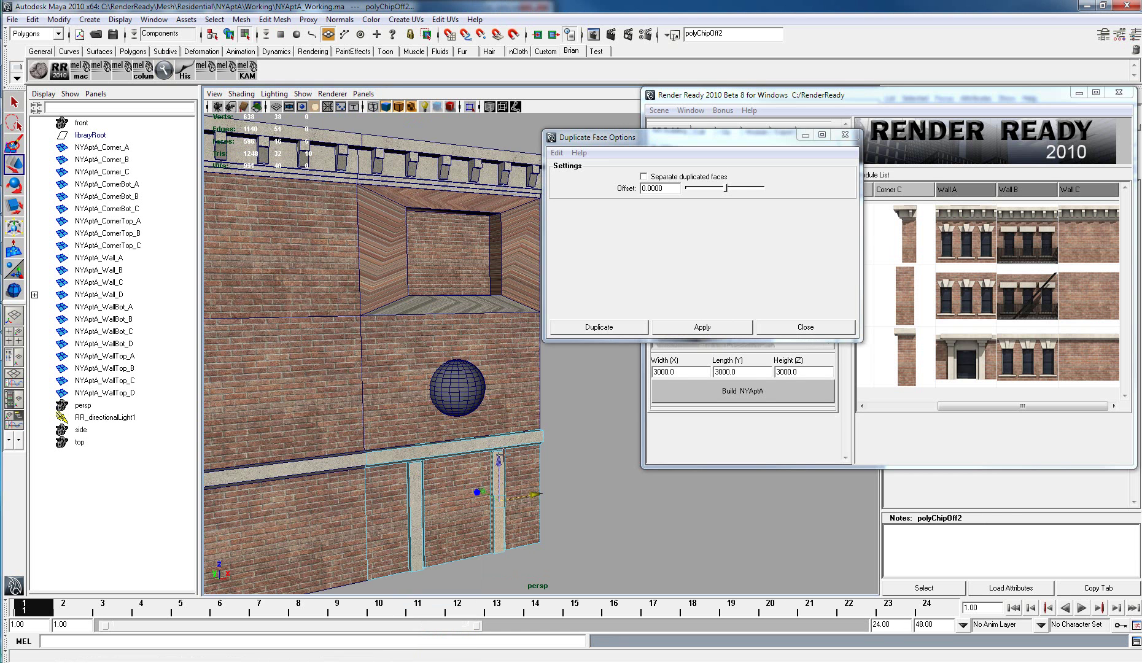
left_click(504, 455)
left_click(790, 328)
Step: Open Render Ready's export settings and return the top Wall D module to object selection
right_click_drag(531, 397, 546, 517)
right_click_drag(529, 270, 543, 331)
mouse_move(522, 386)
left_mouse_down("alt")
mouse_move(450, 384)
mouse_move(503, 382)
left_mouse_up("alt")
left_click(788, 128)
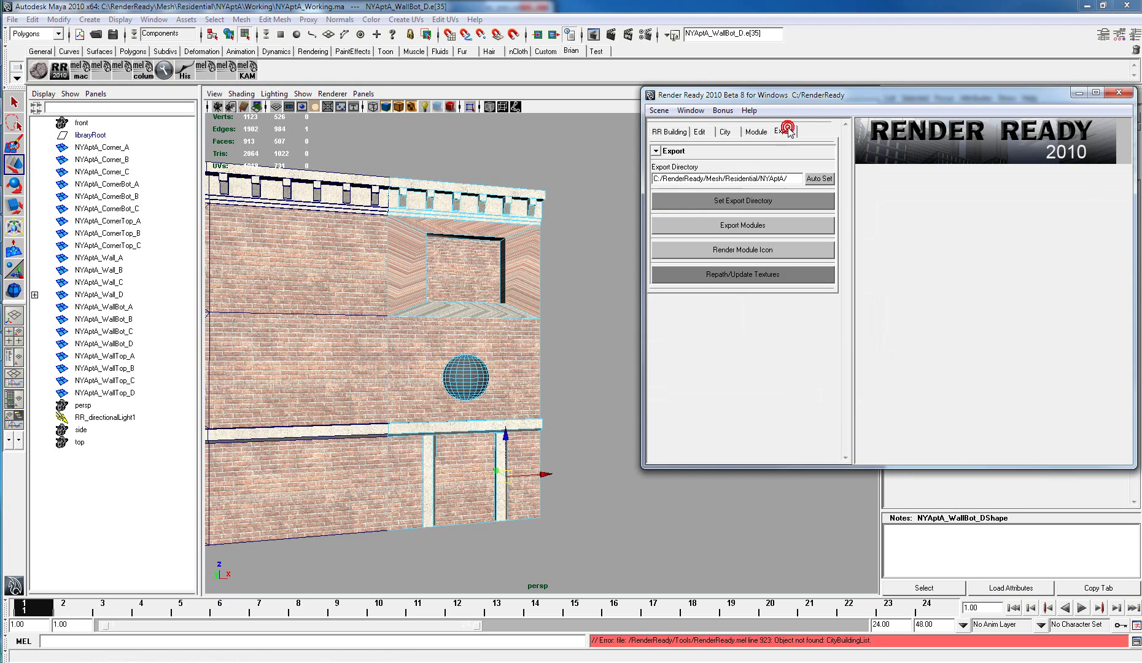
right_click_drag(502, 254, 532, 226)
left_click_drag(596, 252, 561, 285, "alt")
middle_click_drag(505, 304, 516, 349, "alt")
left_click_drag(510, 345, 489, 293, "alt")
Step: Check the folders in the Export Directory path and select the middle Wall D module with its sphere
double_click(691, 182)
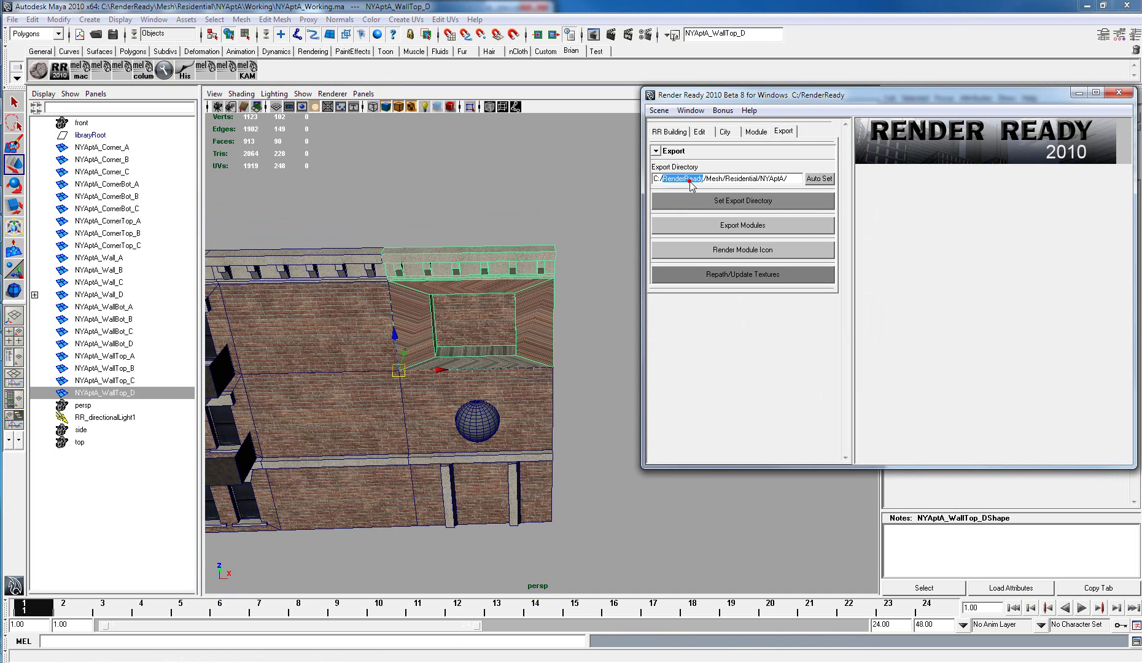
left_click(720, 181)
double_click(689, 180)
double_click(714, 178)
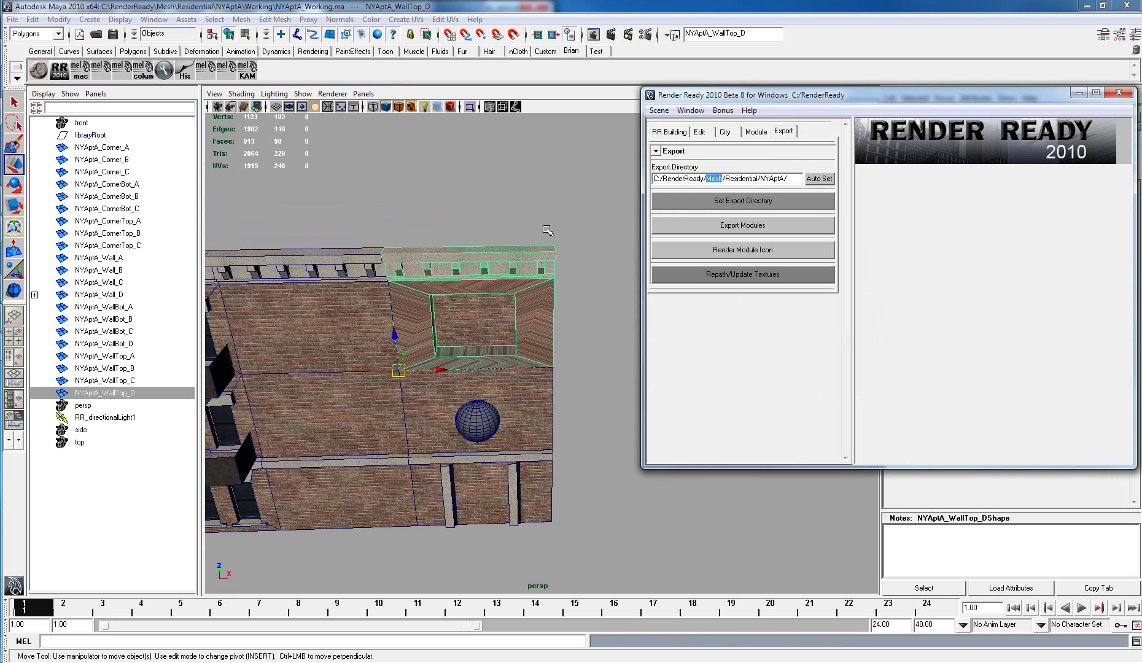
left_click_drag(491, 367, 495, 379, "alt")
left_click(495, 384)
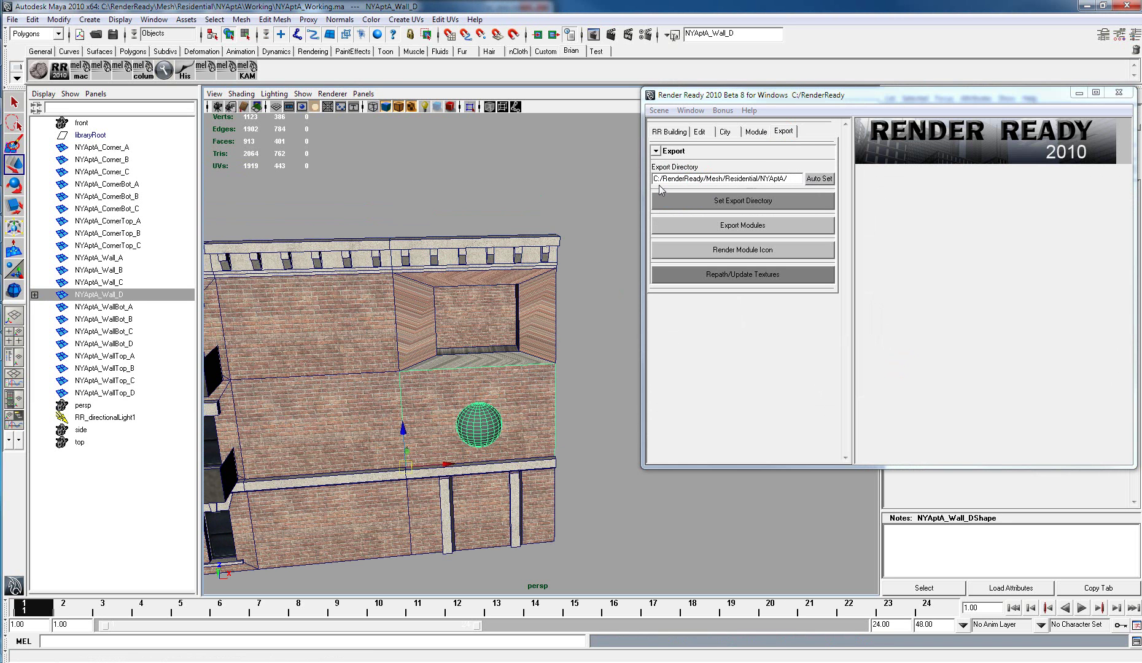
Step: Save the NYAptA working scene with the finished Wall D modules
middle_click_drag(472, 402, 510, 350, "alt")
left_click_drag(513, 376, 528, 381, "alt")
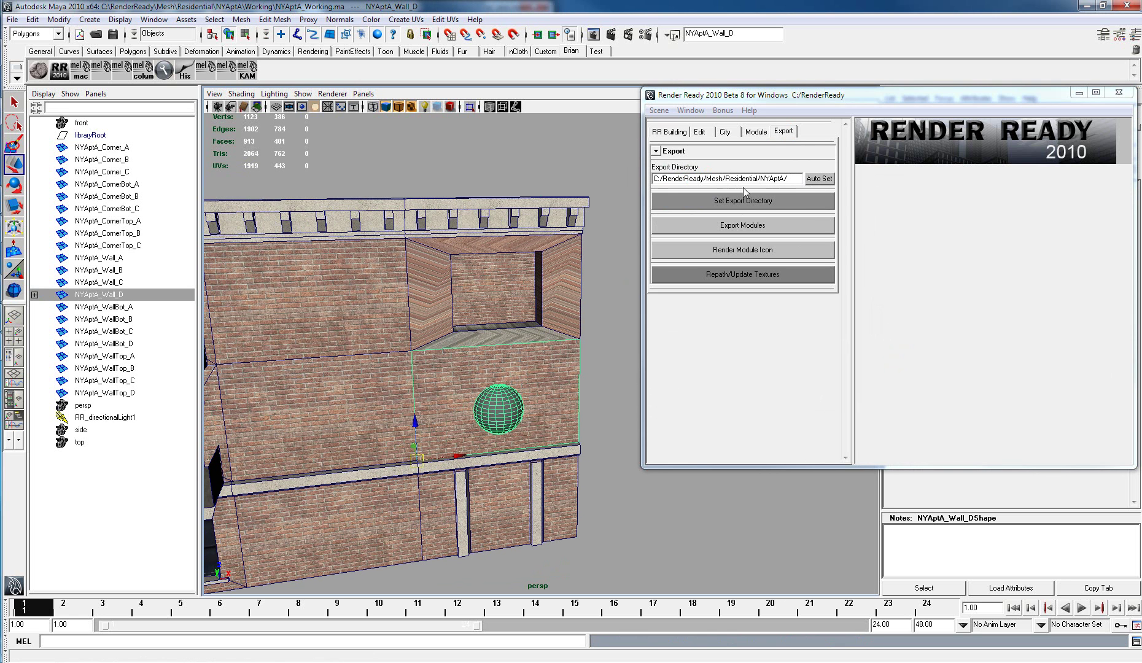
left_click(787, 178)
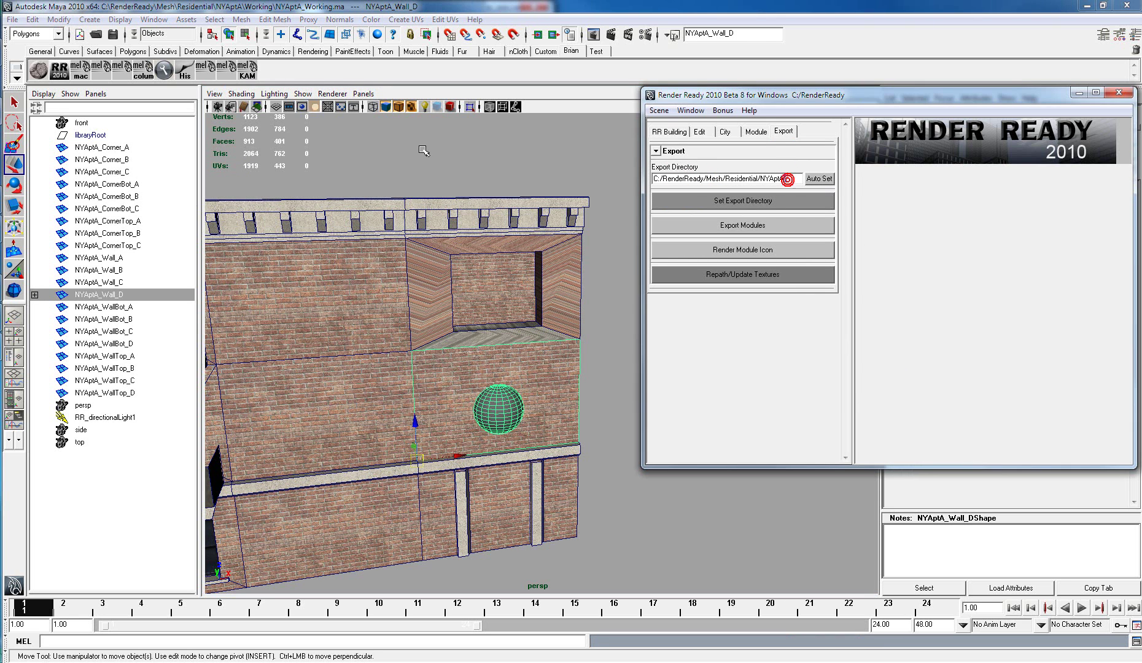
left_click(13, 19)
left_click(27, 66)
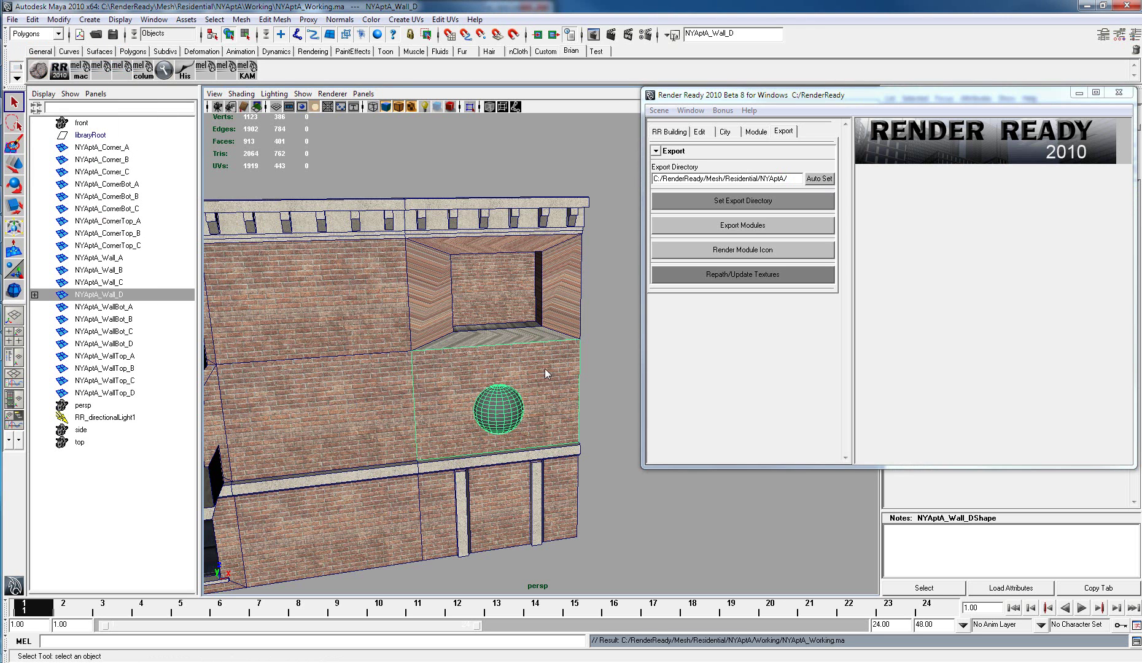
Step: Select the top, middle and bottom Wall D modules together and export them to the NYAptA directory
left_click(562, 313)
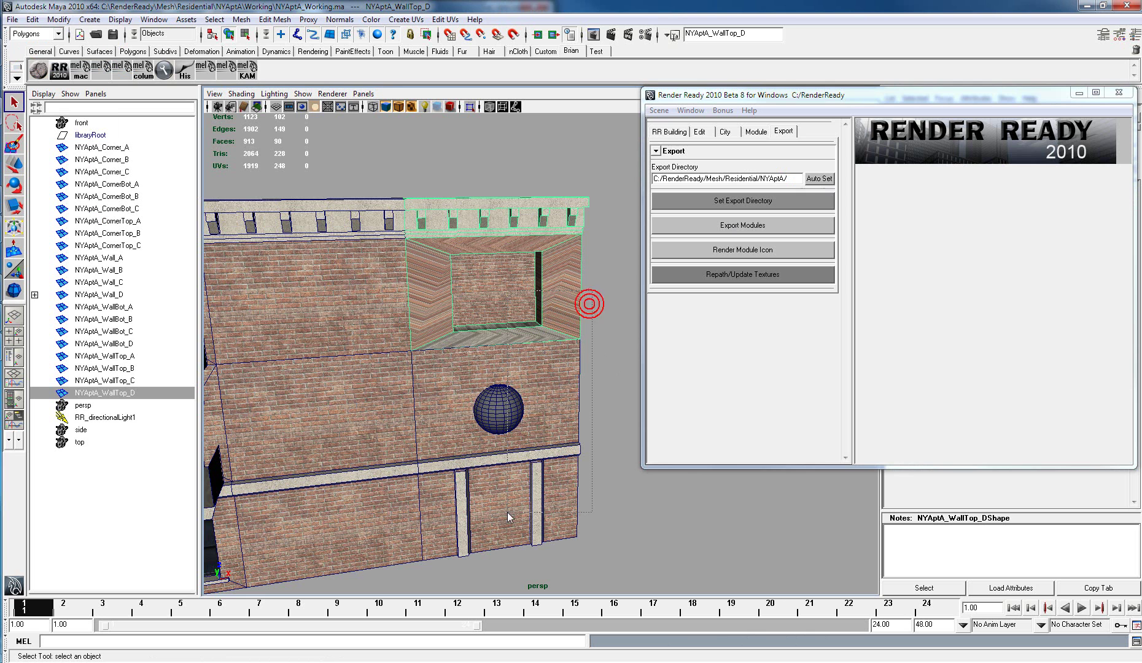
left_click_drag(593, 290, 561, 489)
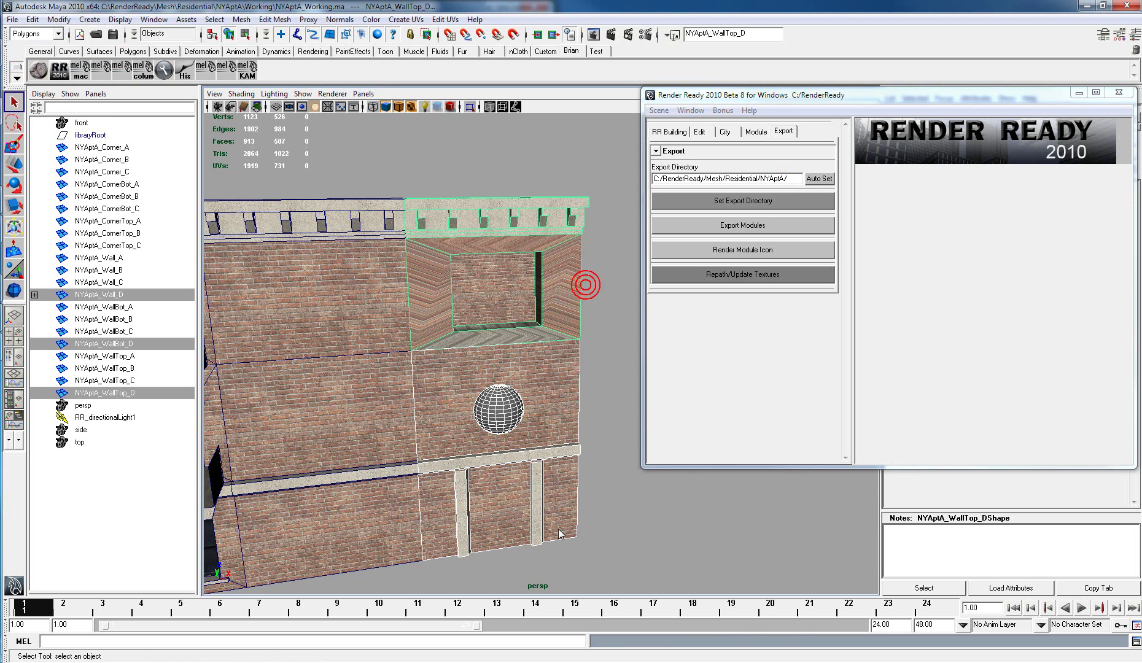
left_click(727, 231)
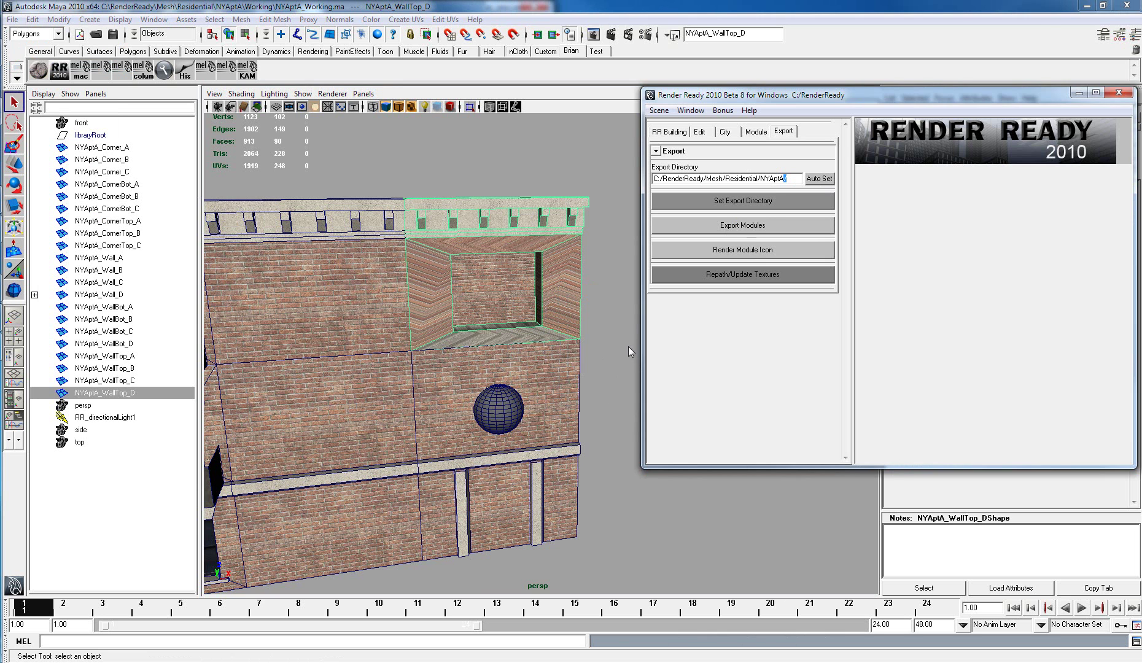
Step: Reselect the top, middle and bottom Wall D modules in a near-frontal view and render their module icons
left_click(616, 371)
left_click(572, 377)
left_click(566, 470, "shift")
left_click(553, 282, "shift")
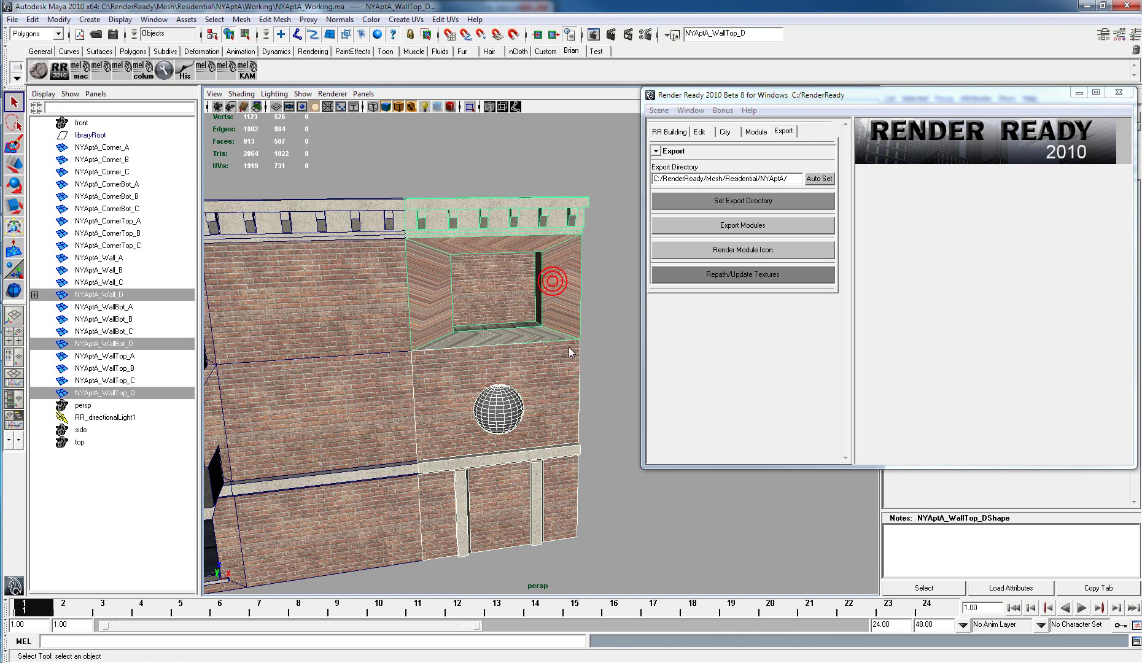
left_click_drag(577, 386, 555, 377, "alt")
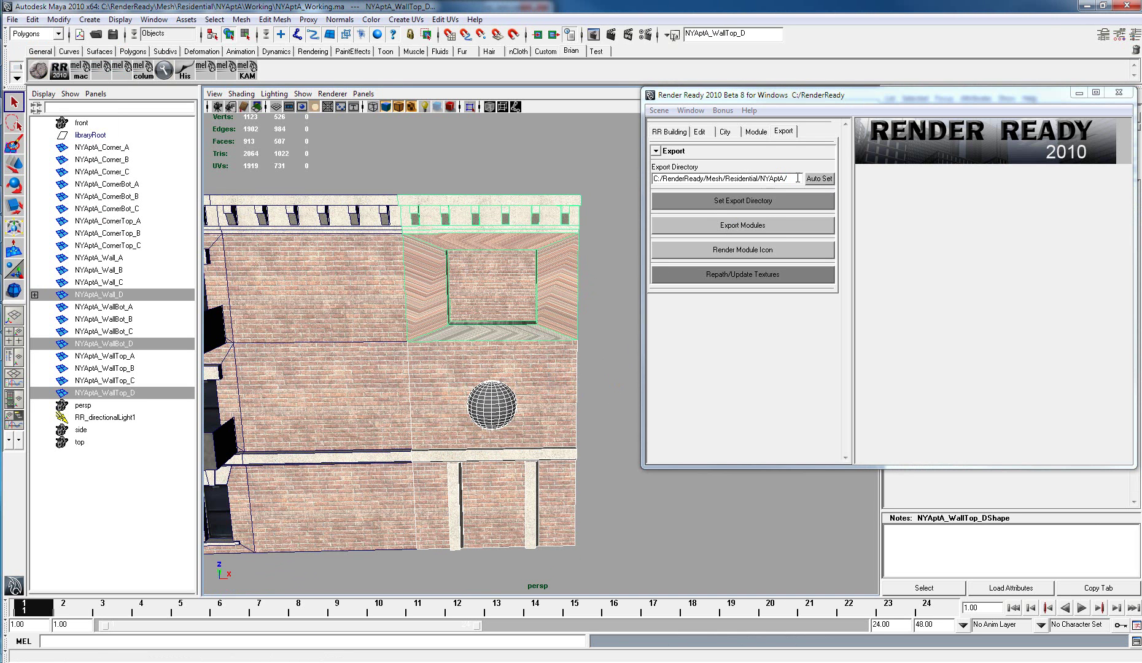
left_click(543, 320)
left_click(558, 378, "shift")
left_click(567, 500, "shift")
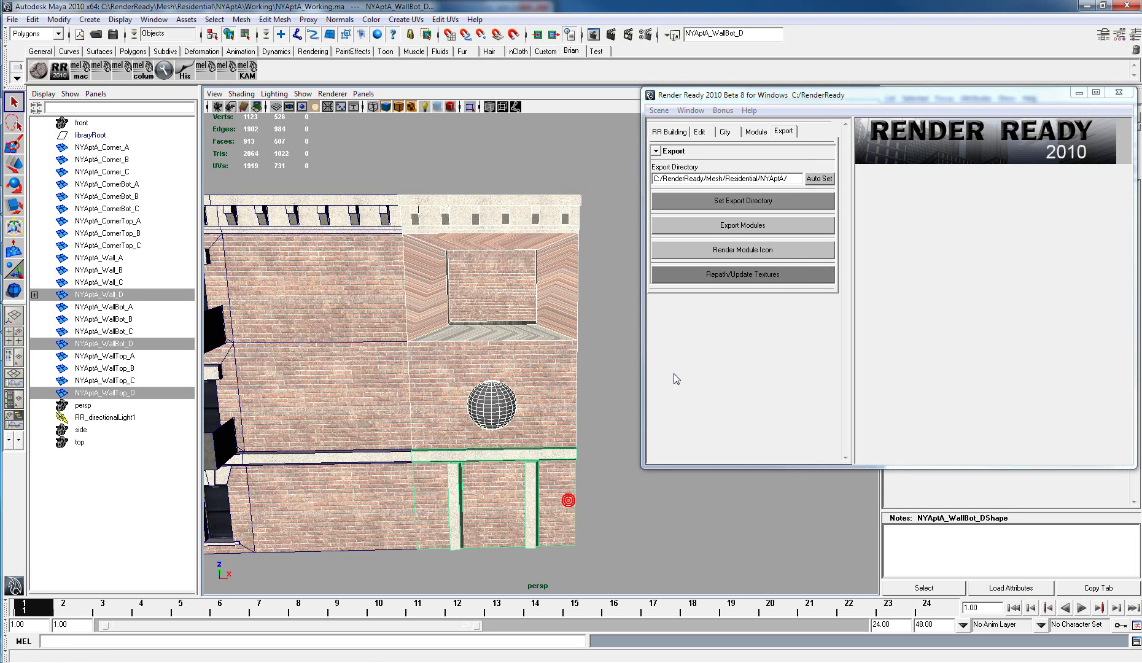
left_click(784, 256)
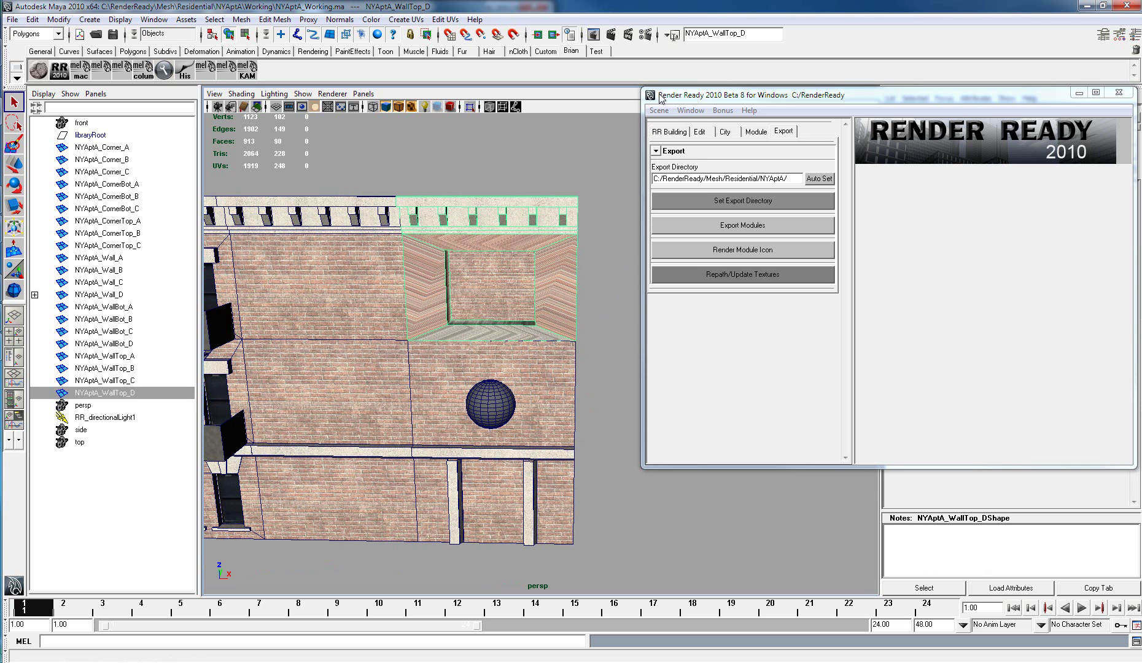
Step: Reopen Render Ready, load the residential NYAptA building style, and check the Wall D icons in the Module List
left_click(1118, 92)
left_click(11, 19)
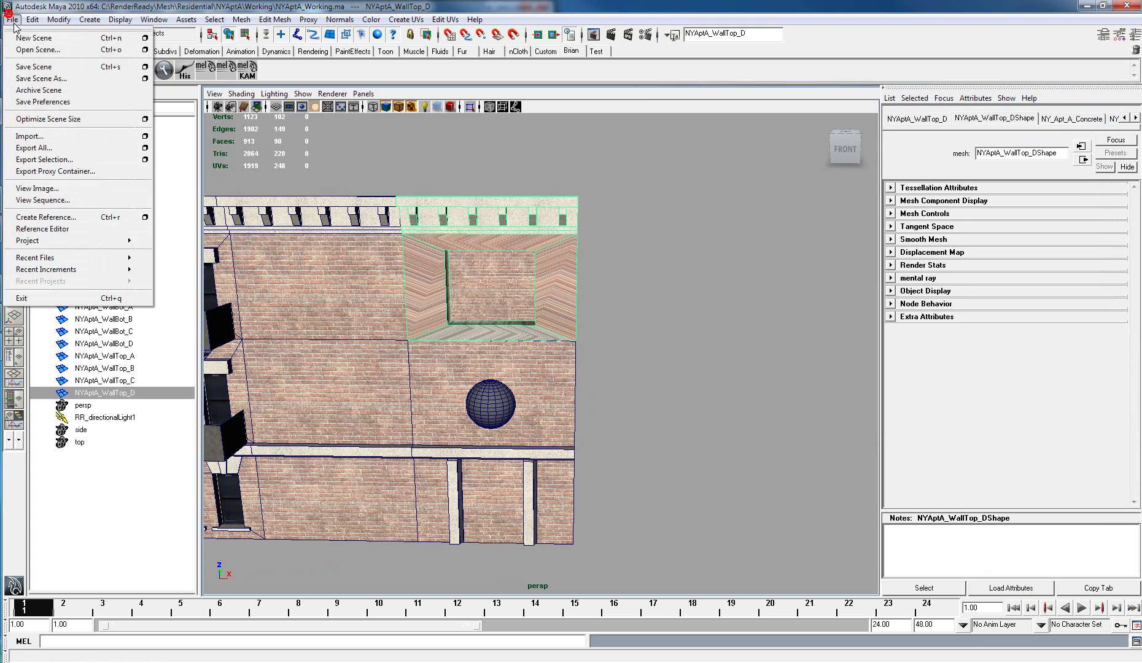
left_click(141, 3)
left_click(60, 70)
left_click(694, 189)
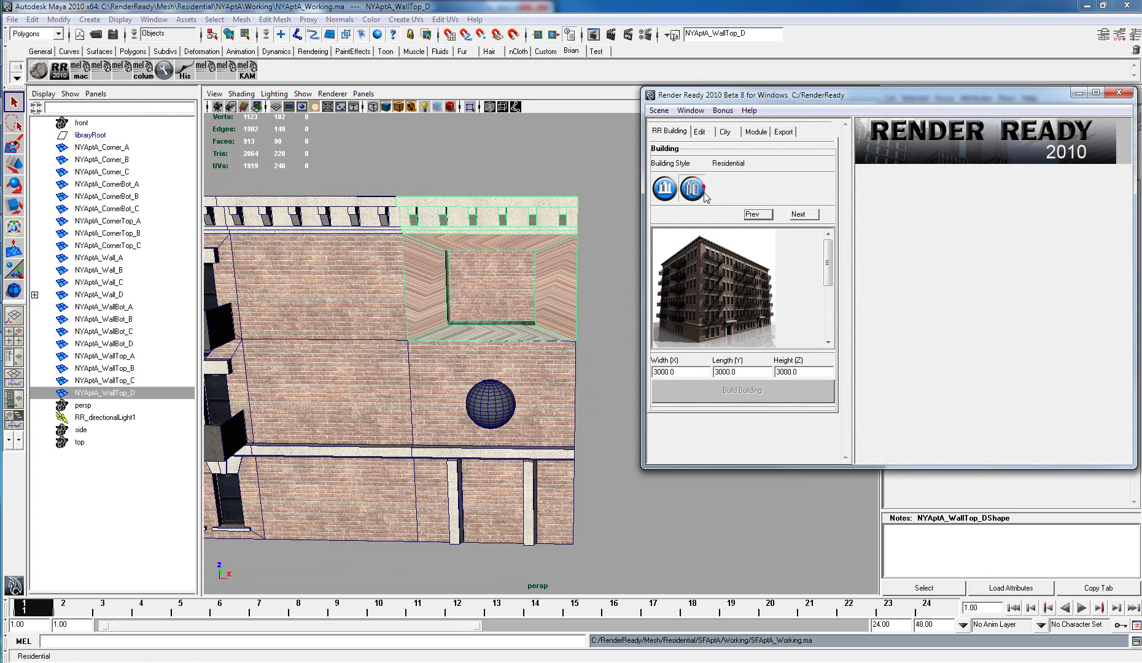
left_click_drag(964, 406, 1067, 407)
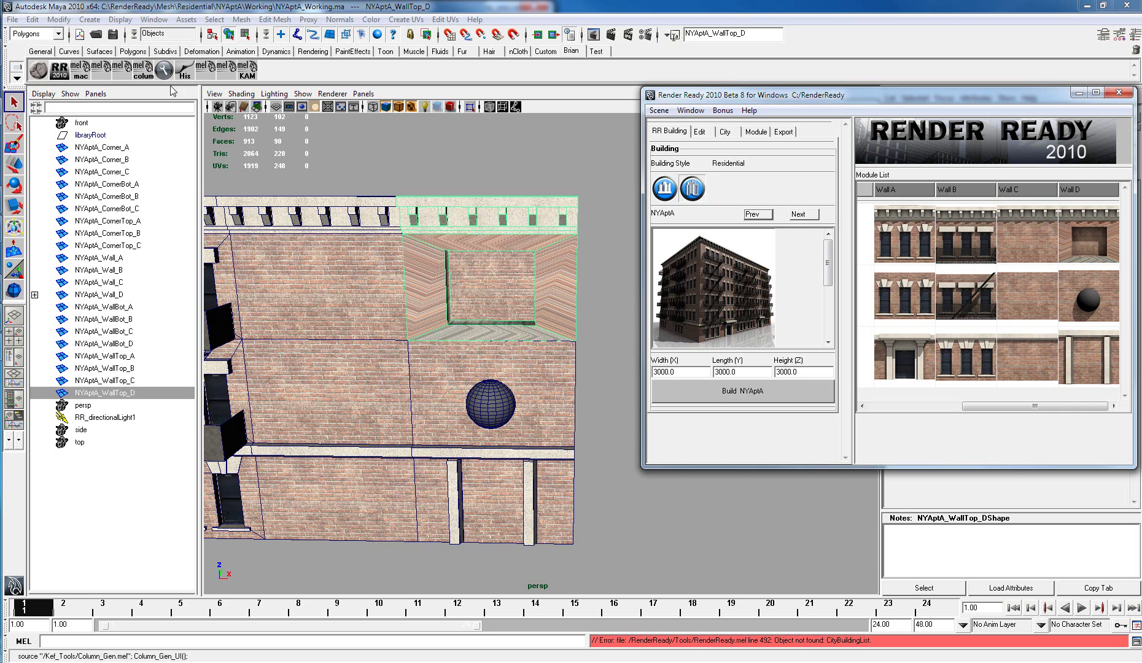
Step: Leave the working file and start a new empty scene
left_click(31, 19)
left_click(12, 19)
left_click(21, 34)
left_click(632, 319)
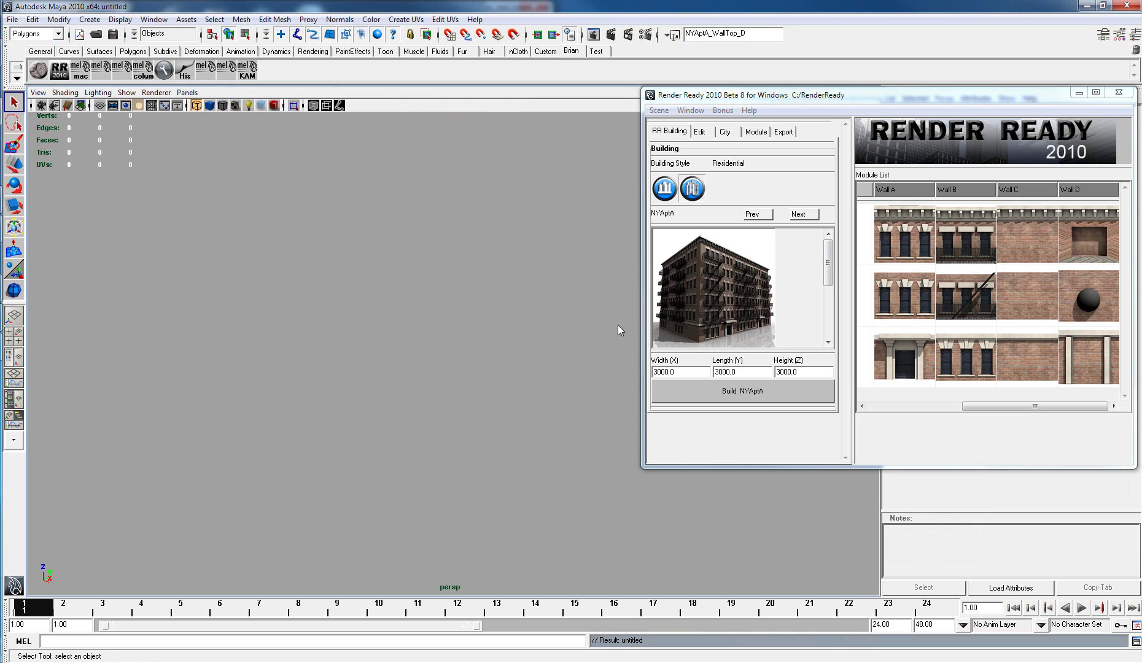
Step: Reopen Render Ready and build the residential NYAptA building with width, length and height of 3000
left_click(59, 70)
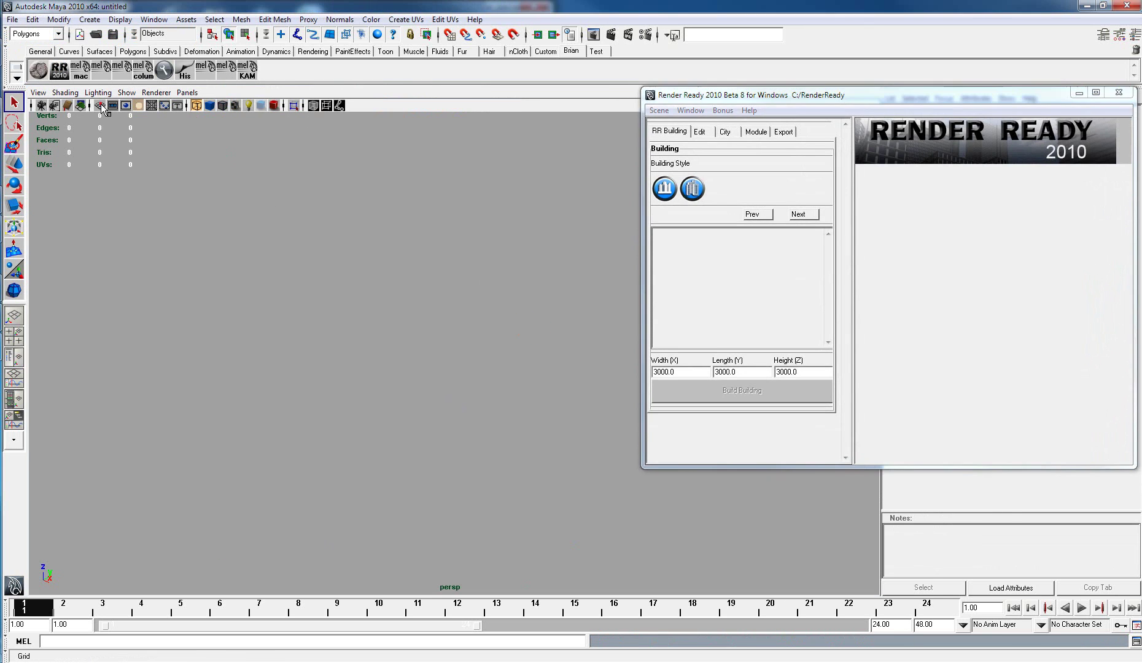
scroll(482, 370, "up", 7)
left_click_drag(424, 378, 498, 353, "alt")
left_click(692, 184)
left_click(721, 305)
left_click(740, 391)
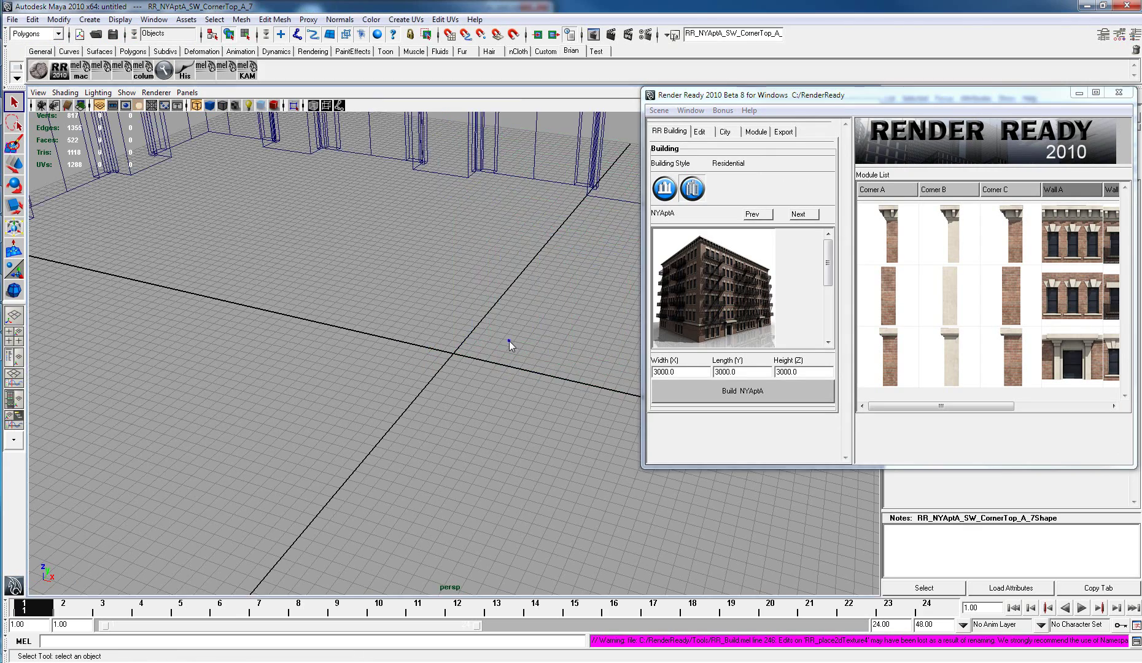
Step: Display the building textured and extend a selection of two adjacent south wall modules to their full vertical columns
middle_click_drag(576, 386, 341, 360, "alt")
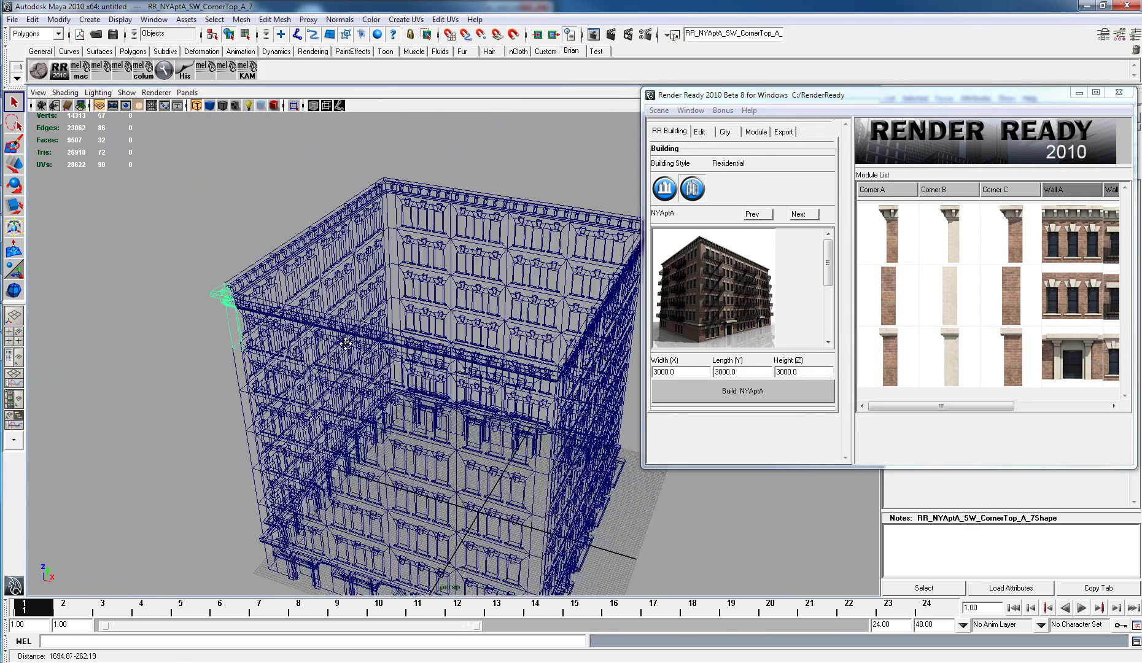
left_click_drag(331, 359, 365, 339, "alt")
key("6")
left_click_drag(420, 403, 496, 319, "alt")
left_click(438, 282)
left_click(526, 283, "shift")
left_click(704, 132)
left_click(747, 211)
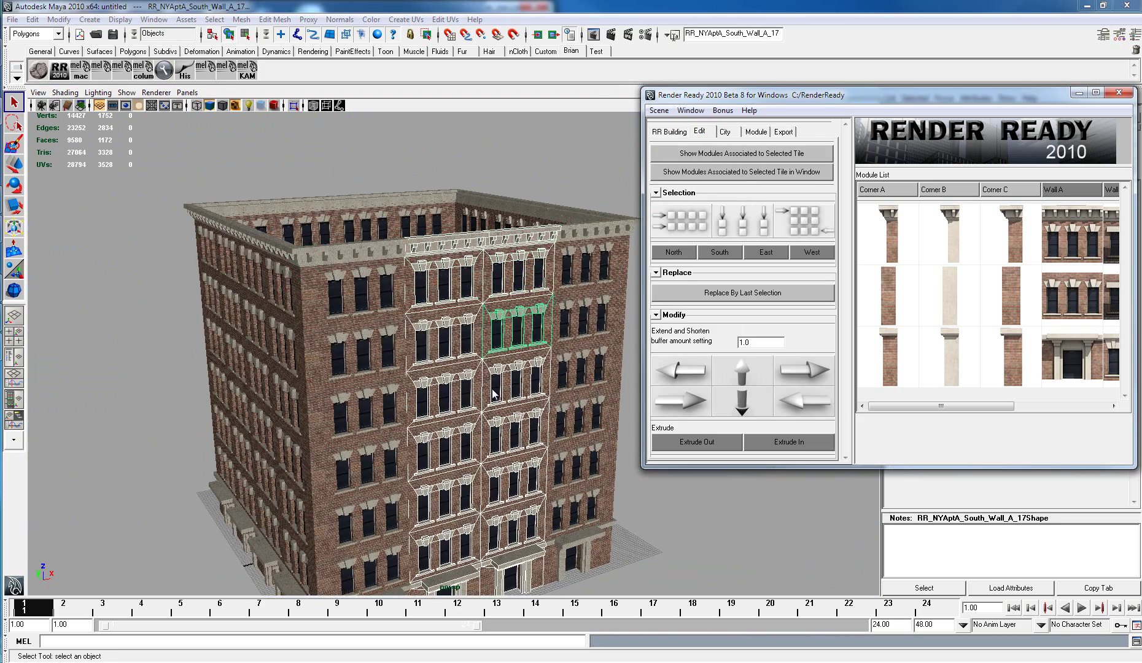
Step: Replace the two selected south wall columns with the Wall D modules and clear the selection
middle_click_drag(494, 393, 455, 296, "alt")
scroll(450, 291, "down", 3)
scroll(450, 291, "down", 2)
left_click_drag(451, 291, 457, 318, "alt")
scroll(463, 318, "up", 4)
left_click_drag(957, 406, 1051, 406)
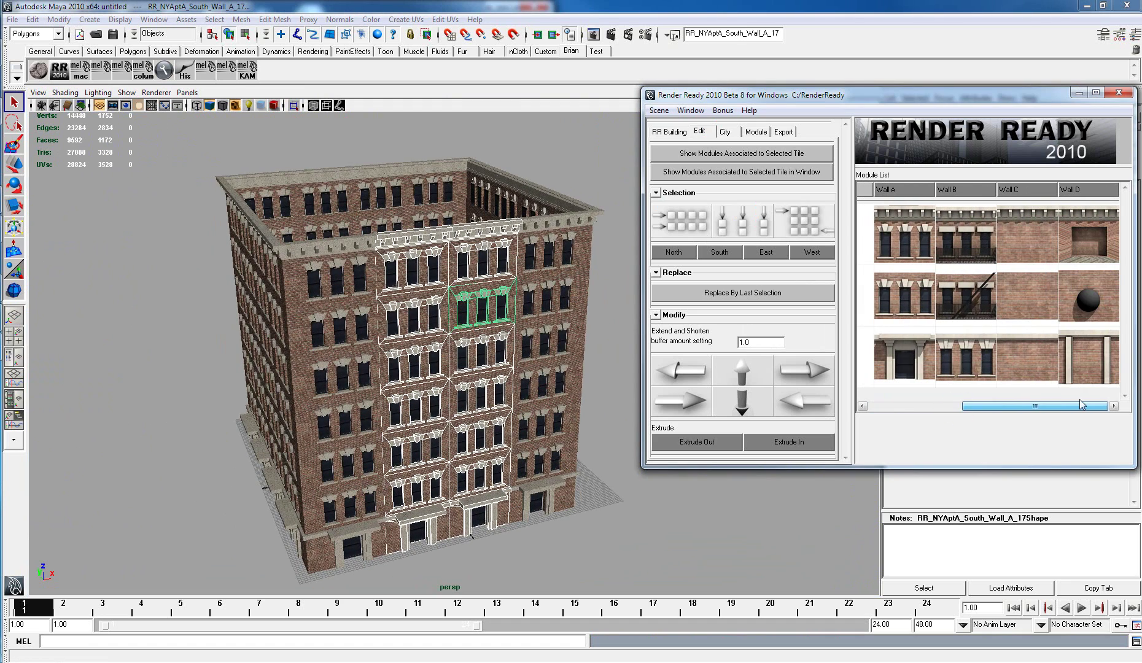
left_click(1094, 282)
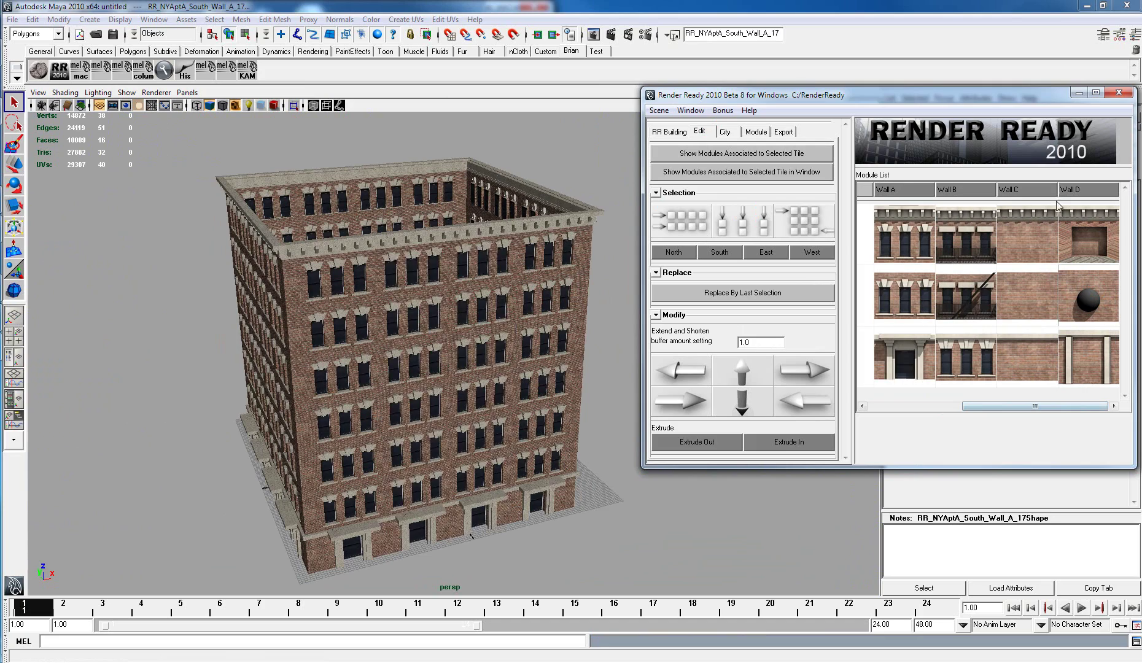
left_click(610, 533)
left_click_drag(451, 522, 491, 478, "alt")
scroll(477, 450, "up", 3)
scroll(478, 449, "up", 3)
left_click_drag(546, 451, 451, 362, "alt")
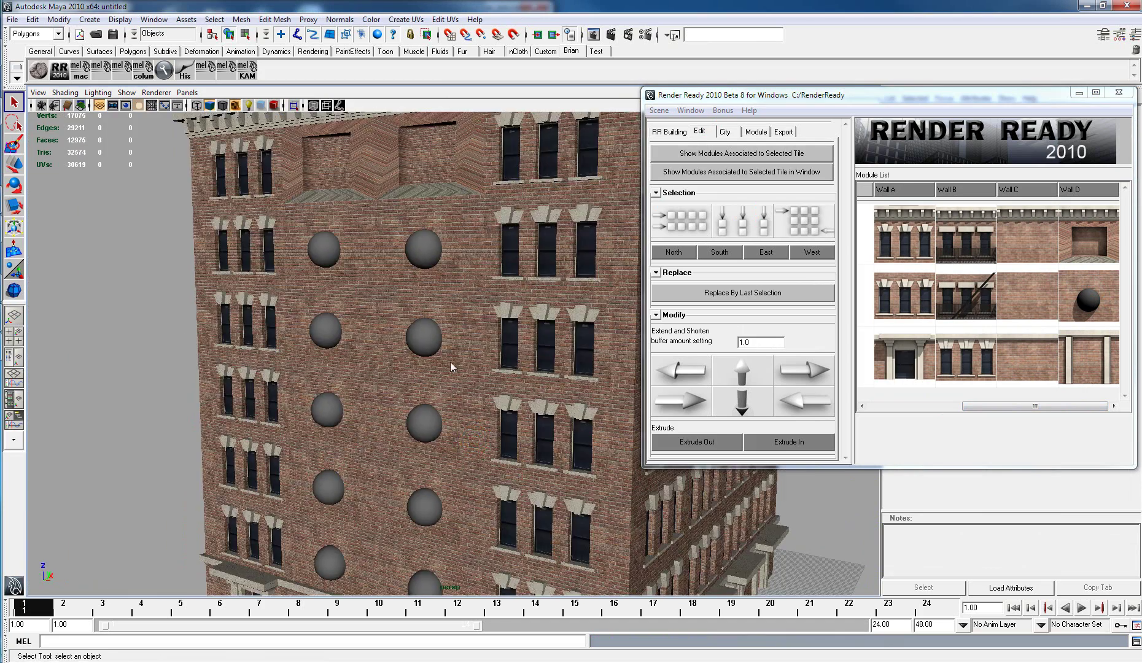
Step: Expand RR_Group_NYAptA in the Outliner, inspect the hierarchy of RR_NYAptA_South_Wall_D_18, and examine the south facade's Wall D columns
left_click(10, 351)
left_click(35, 184)
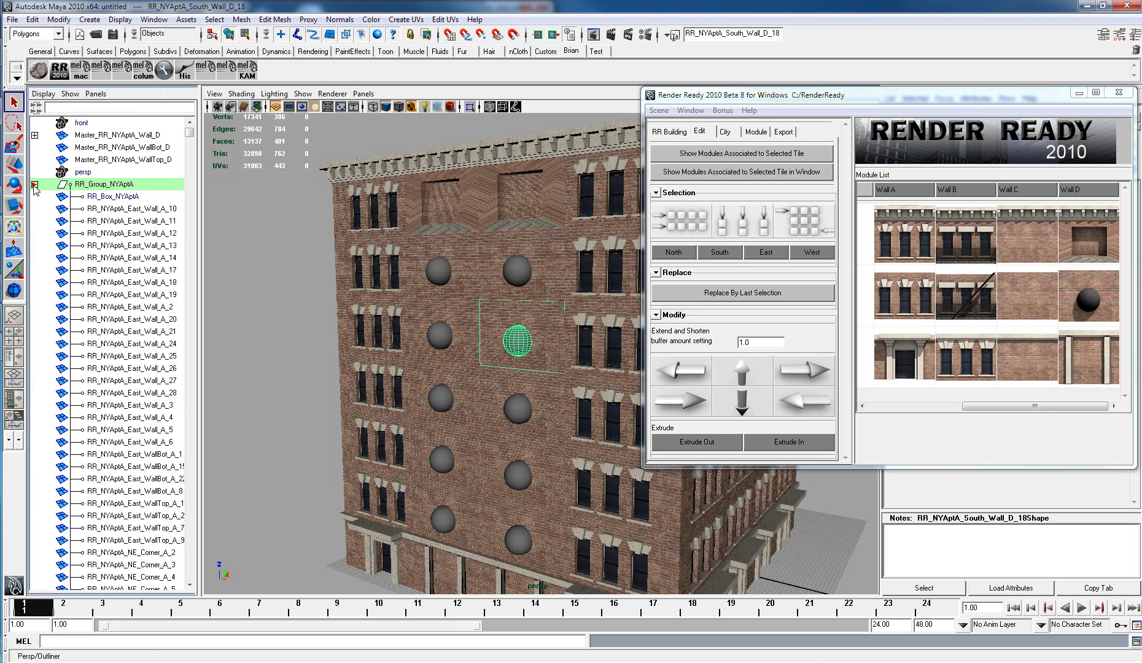
scroll(92, 239, "down", 5)
left_click_drag(198, 178, 199, 367)
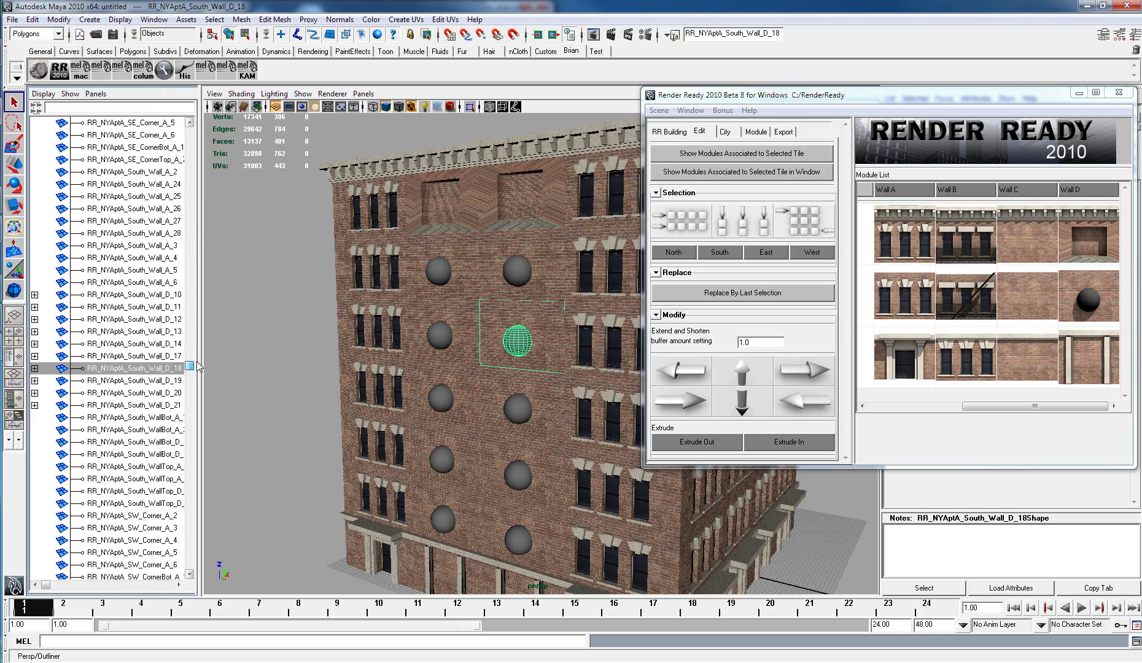
left_click(36, 368)
left_click(36, 368)
left_click_drag(518, 370, 427, 352, "alt")
scroll(534, 362, "down", 4)
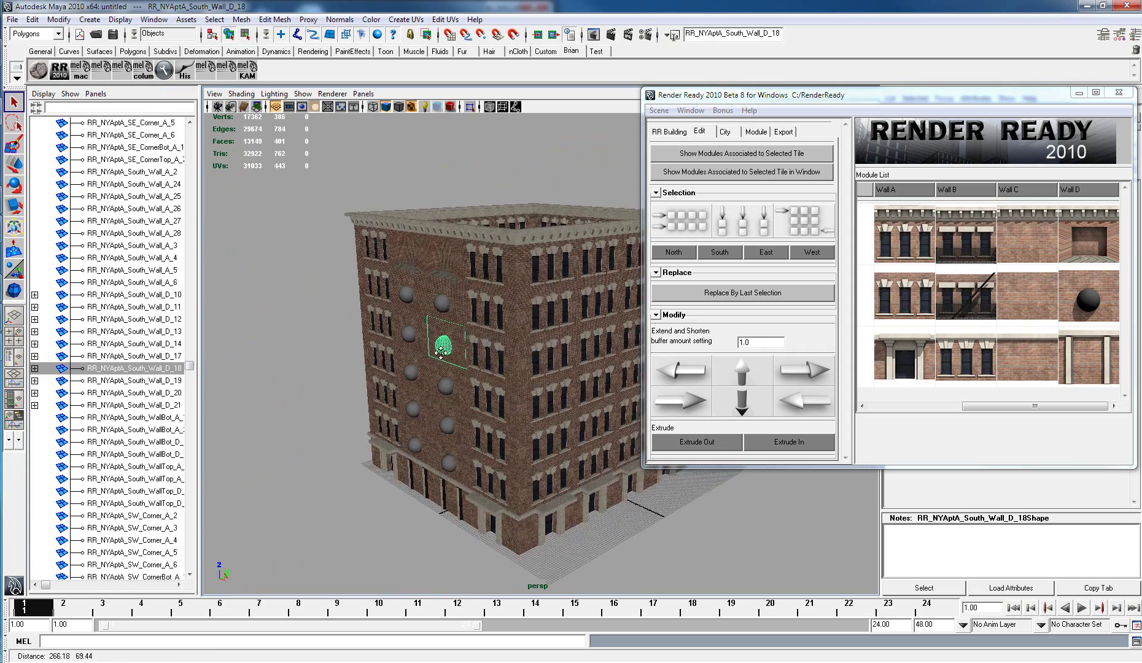
middle_click_drag(503, 335, 436, 354, "alt")
left_click_drag(436, 356, 481, 351, "alt")
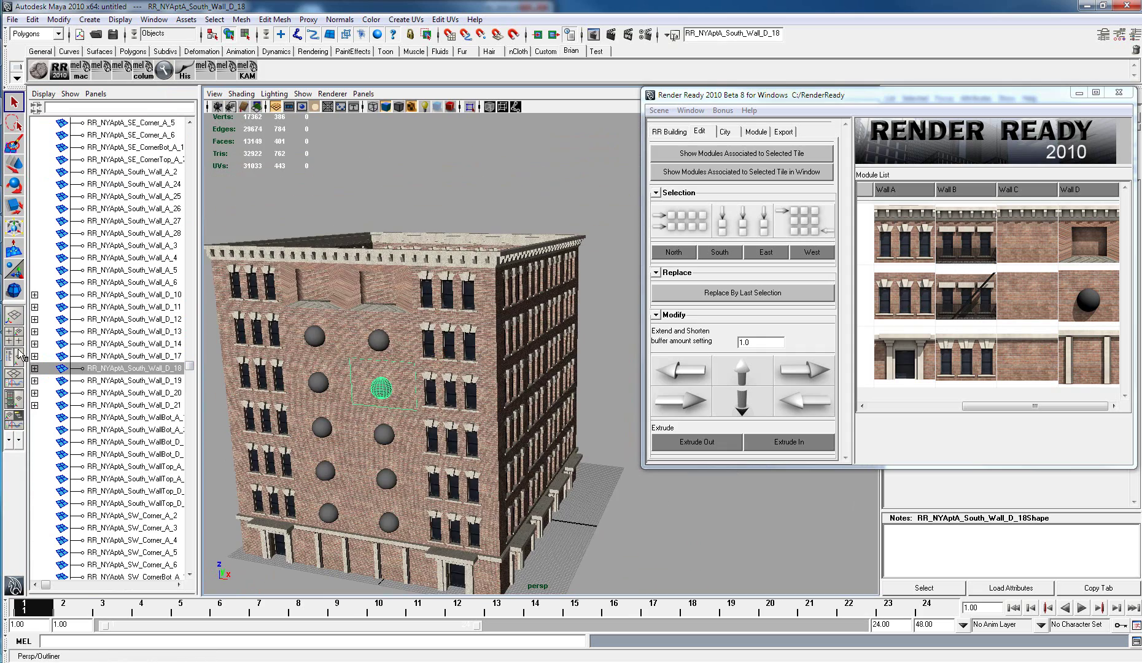
left_click_drag(456, 361, 491, 319, "alt")
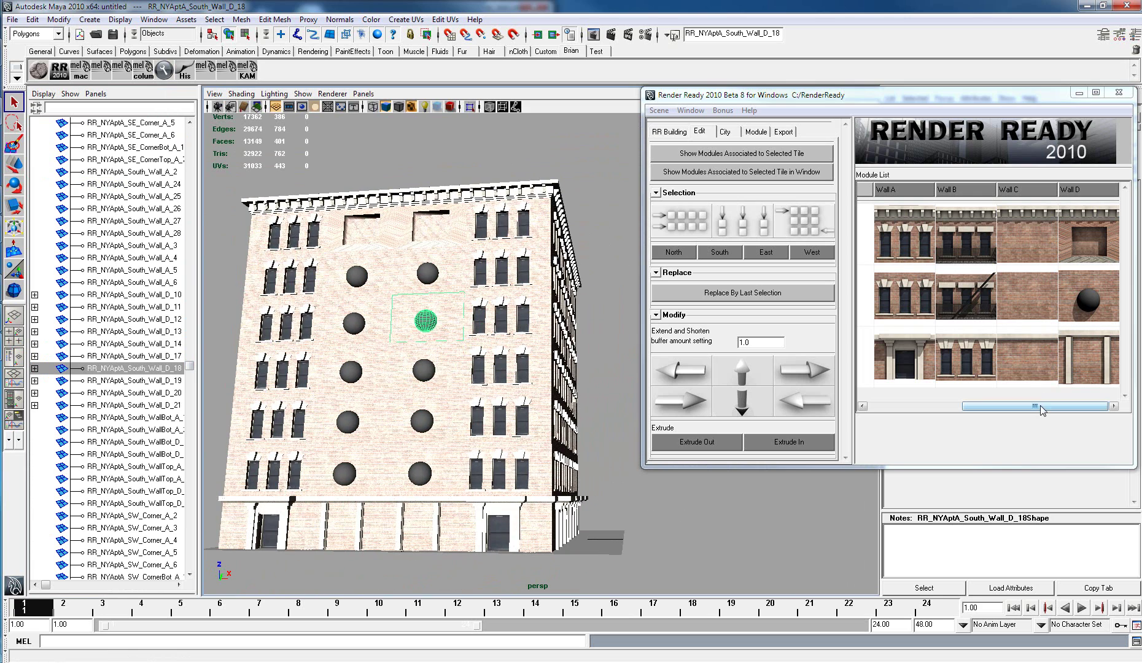